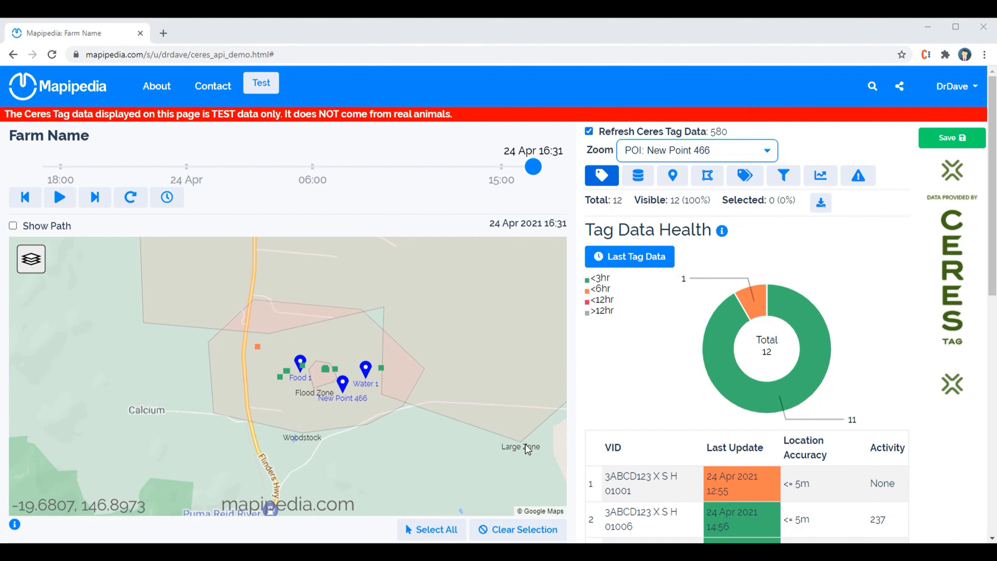
# Show the farm's geofence list and add a new geofence to it
pyautogui.scroll(-1, 428, 394)
pyautogui.scroll(1, 483, 414)
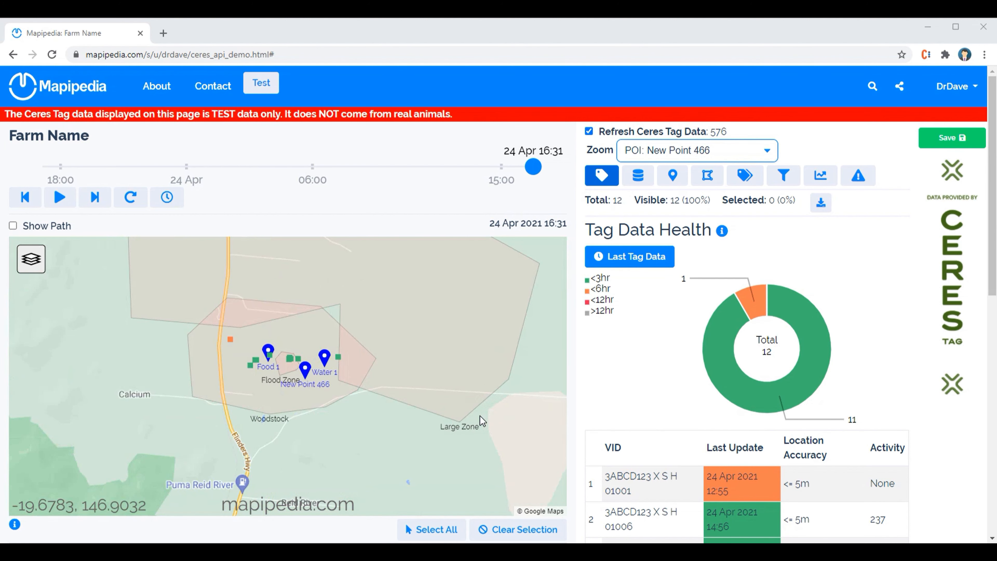
pyautogui.click(702, 177)
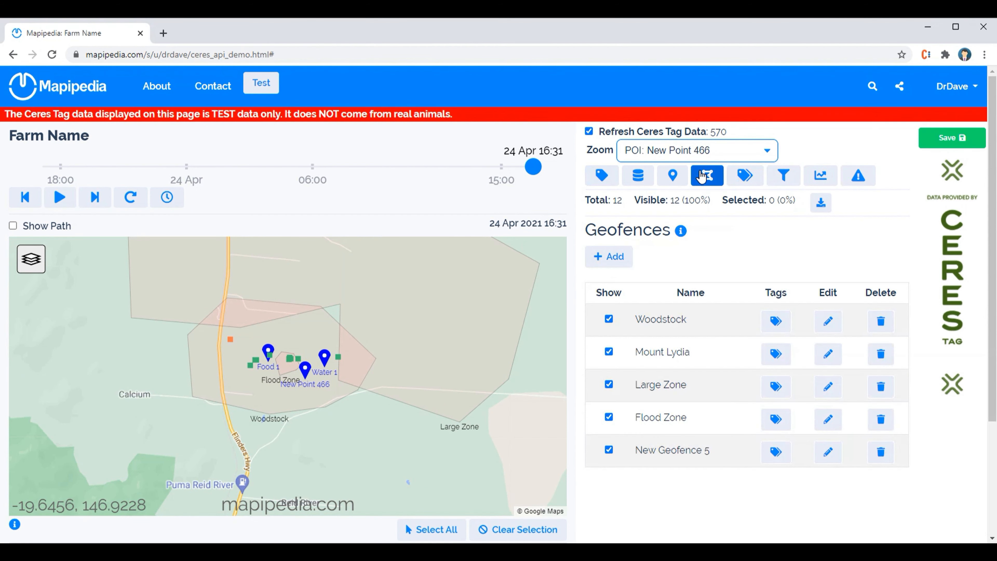
pyautogui.click(681, 233)
pyautogui.click(682, 232)
pyautogui.click(612, 257)
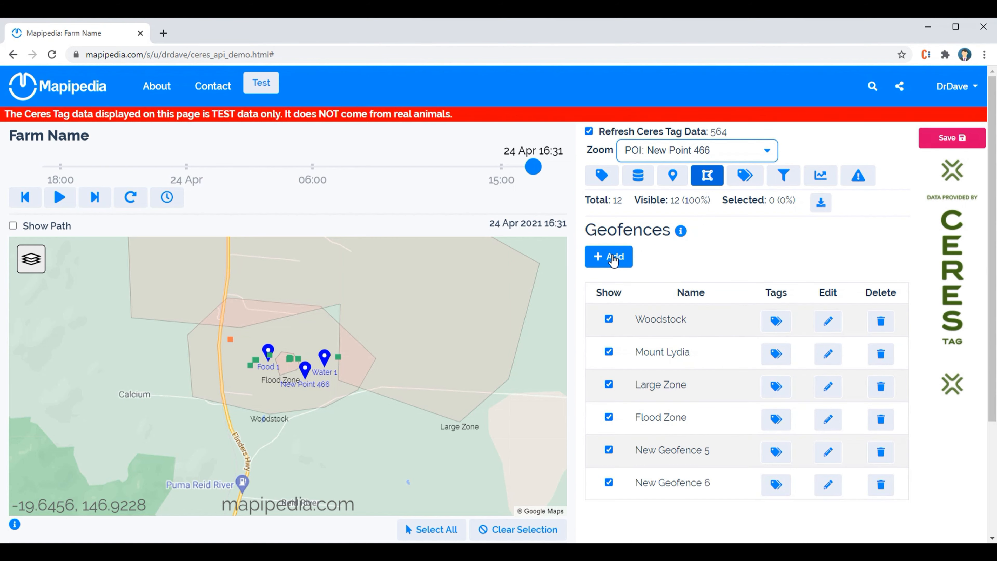
# Rename the newly added geofence as "New Geofence 677"
pyautogui.click(671, 485)
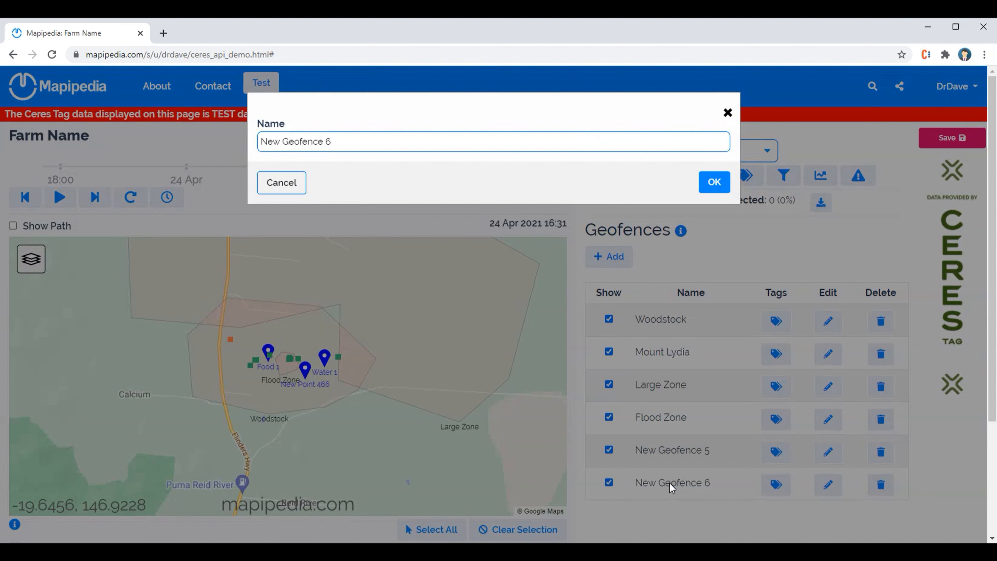
pyautogui.click(362, 147)
pyautogui.write('77')
pyautogui.click(713, 182)
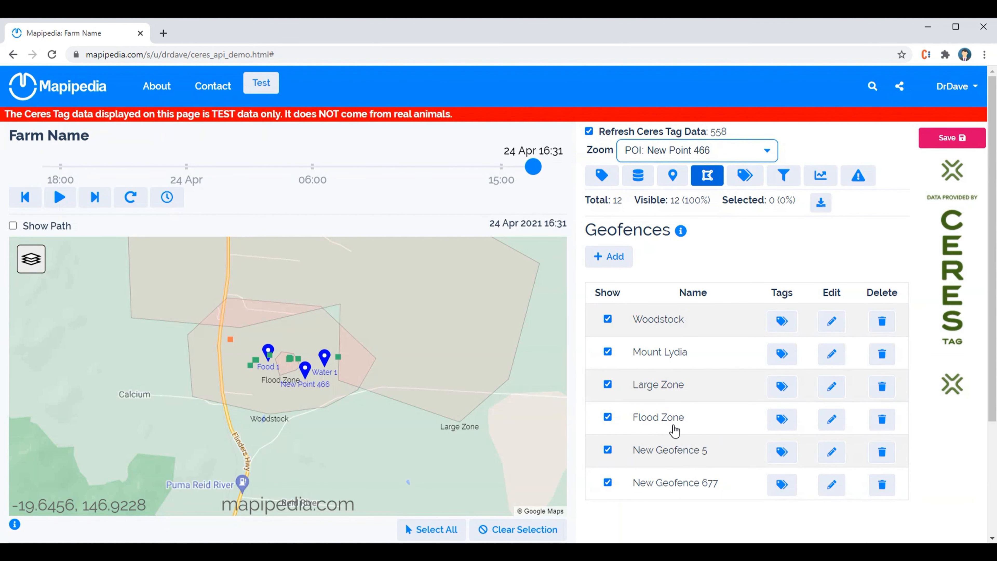
# Start editing the New Geofence 677 boundary and place its first corner by Manton, west of Flinders Hwy
pyautogui.click(827, 486)
pyautogui.click(832, 486)
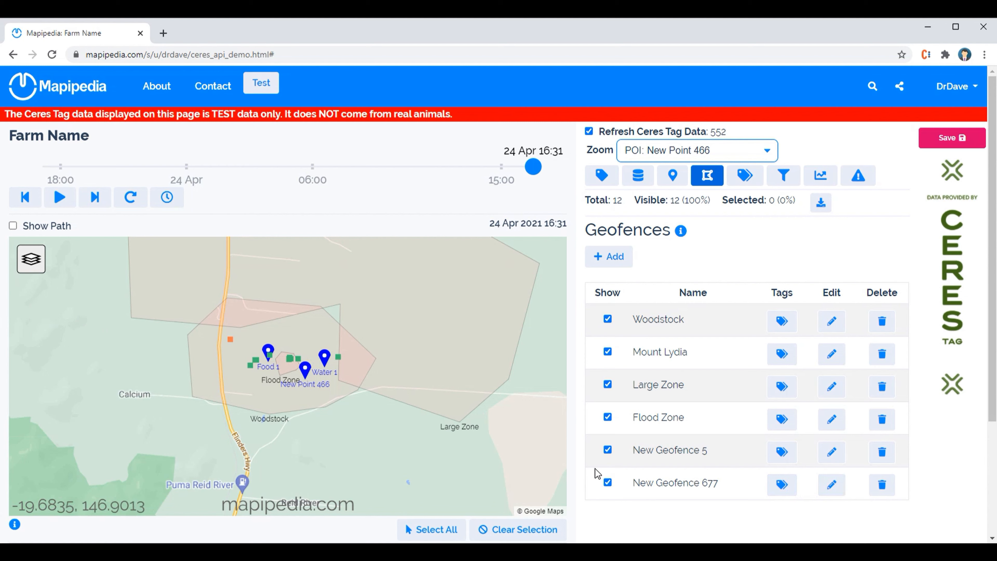
pyautogui.click(821, 485)
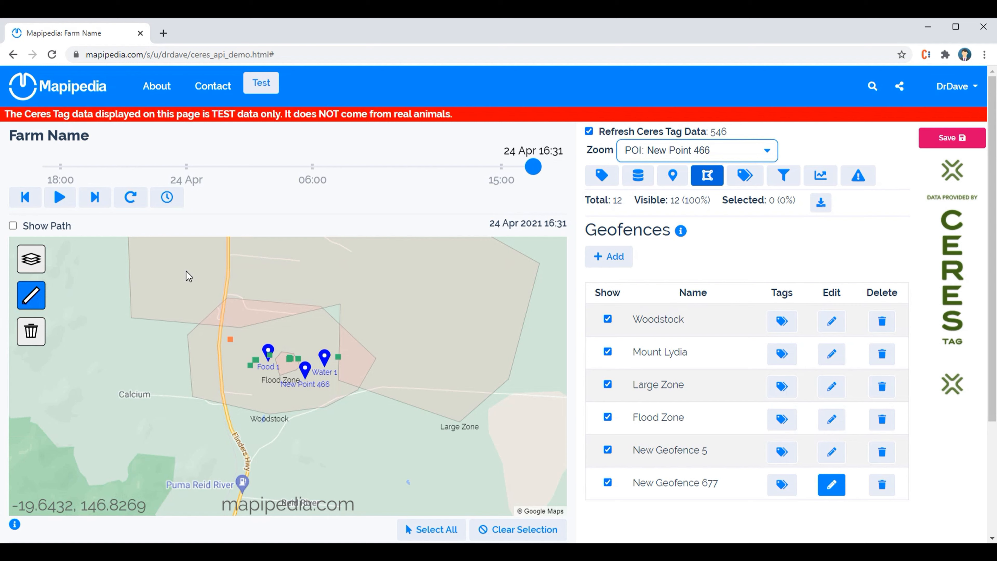
pyautogui.scroll(1, 184, 293)
pyautogui.click(199, 286)
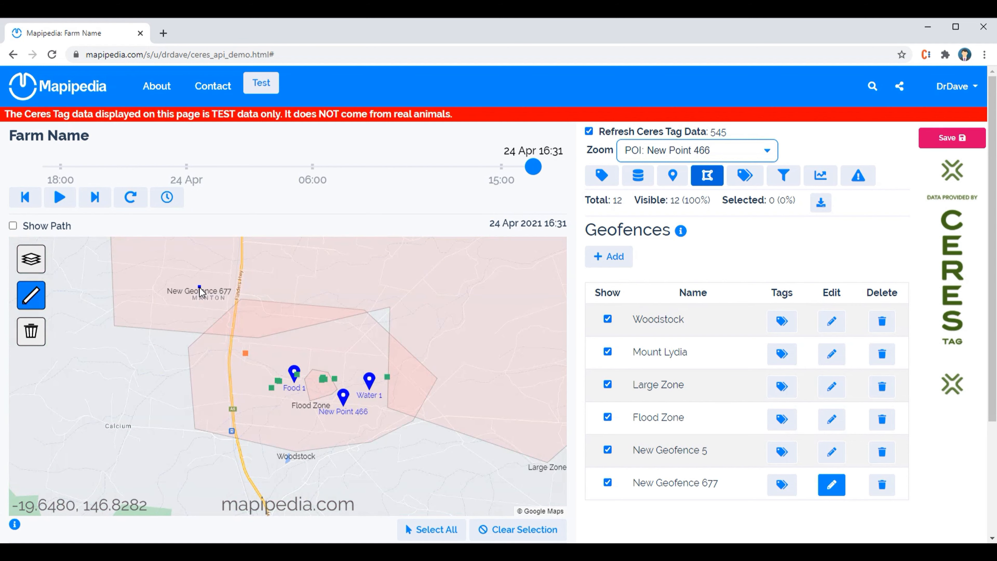
# Add six more boundary corners clockwise around the farm, enclosing the food and water points
pyautogui.click(311, 288)
pyautogui.click(359, 351)
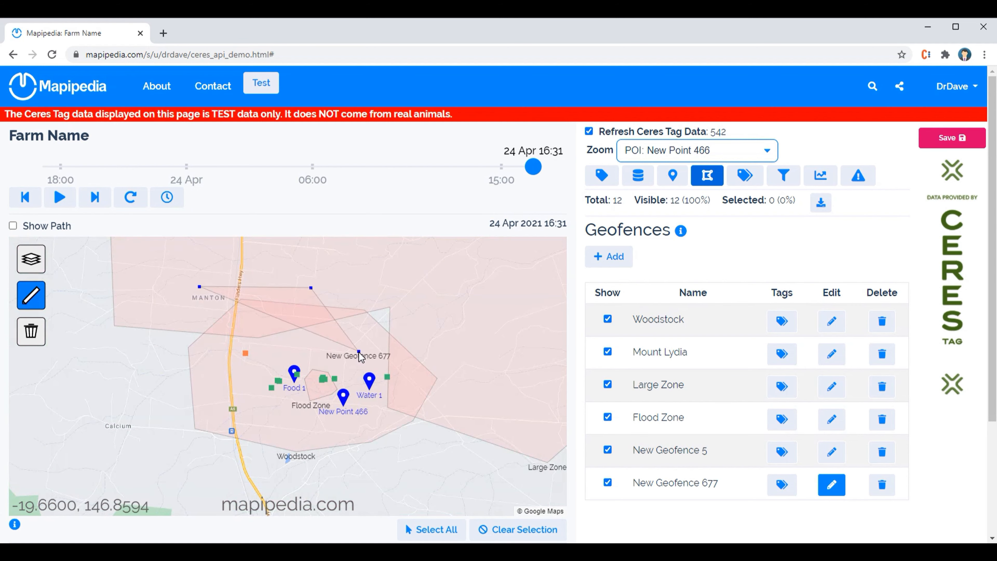
pyautogui.click(368, 448)
pyautogui.click(201, 465)
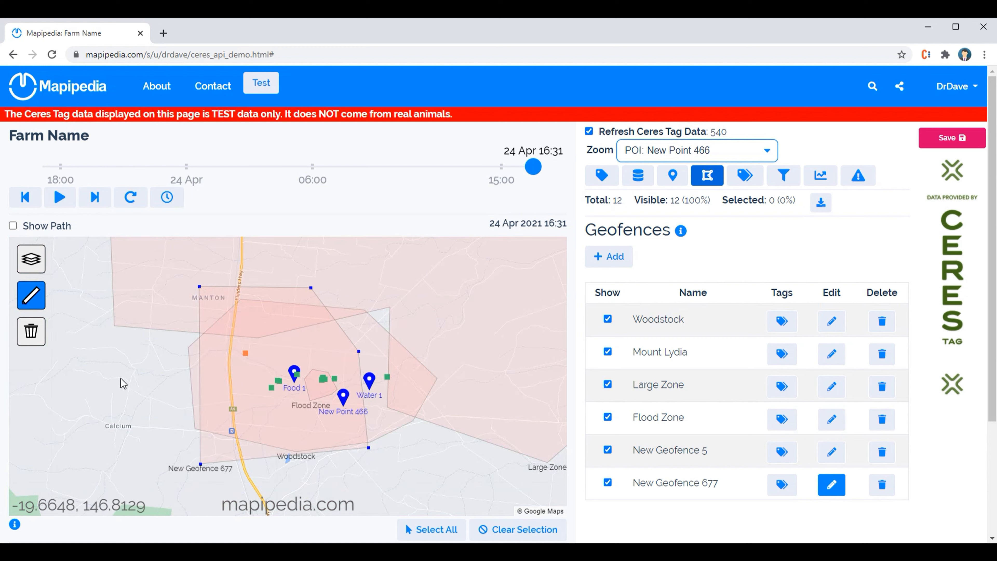
pyautogui.click(106, 377)
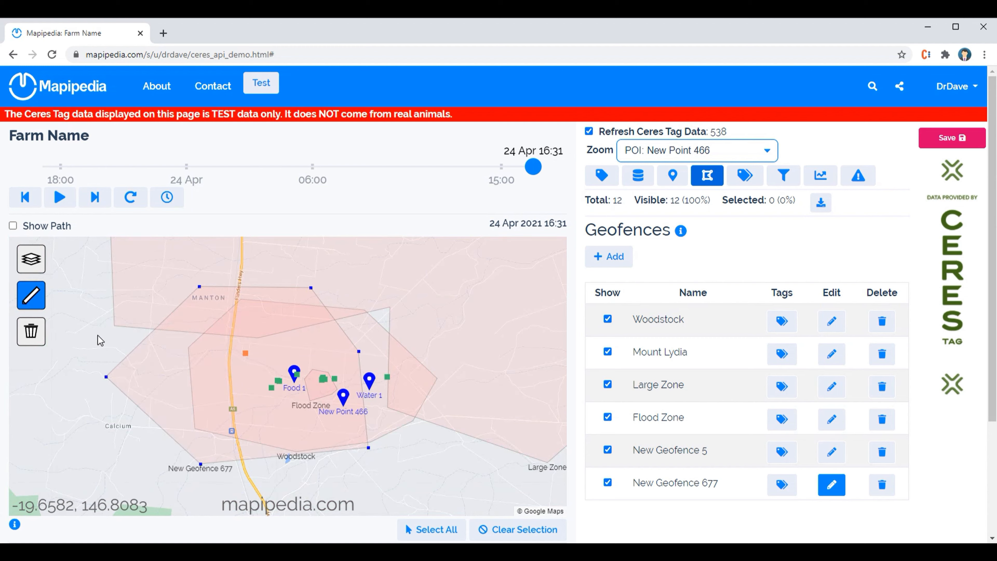
pyautogui.click(100, 307)
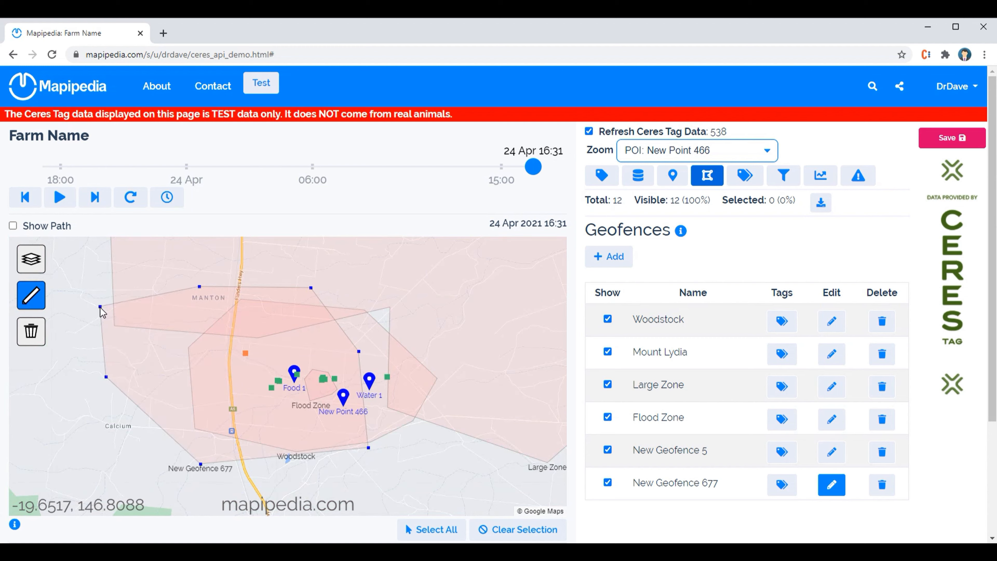
# Remove the boundary corners of New Geofence 677 one by one back to the first corner by Manton
pyautogui.click(32, 333)
pyautogui.click(33, 334)
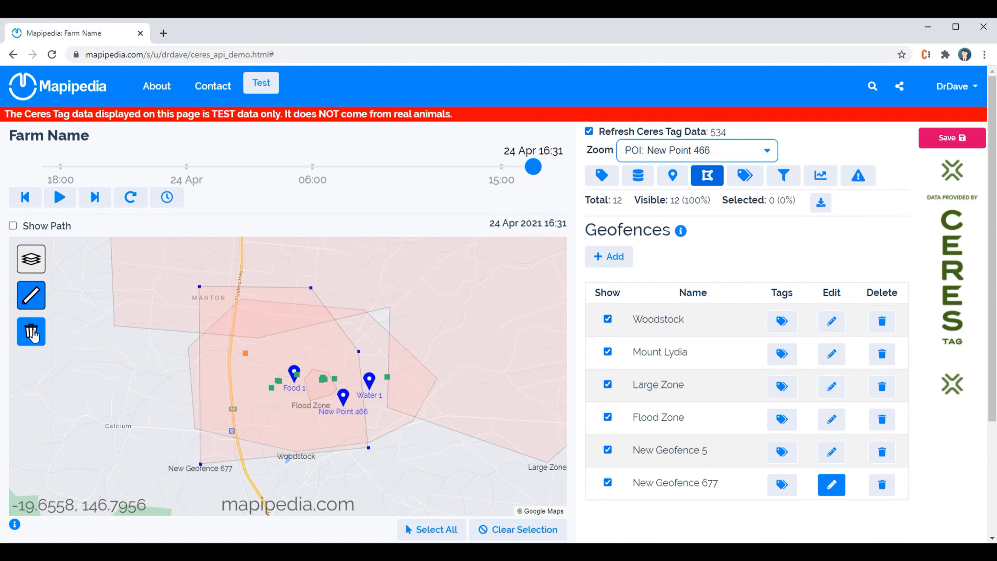
pyautogui.click(32, 334)
pyautogui.click(32, 333)
pyautogui.click(32, 333)
pyautogui.click(32, 334)
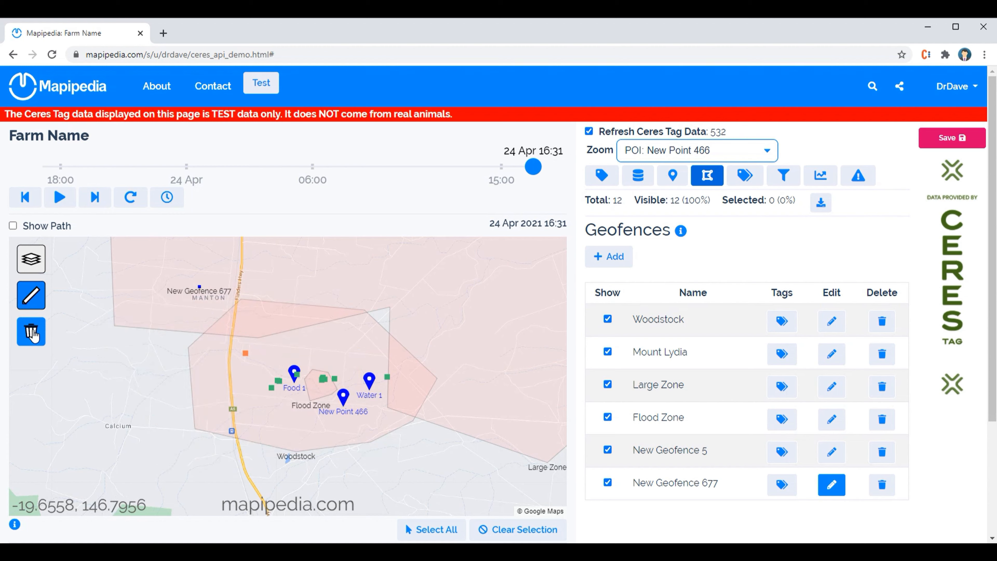
# Add eight scattered corners to New Geofence 677 so that its outline forms an irregular shape
pyautogui.click(308, 290)
pyautogui.click(339, 357)
pyautogui.click(264, 451)
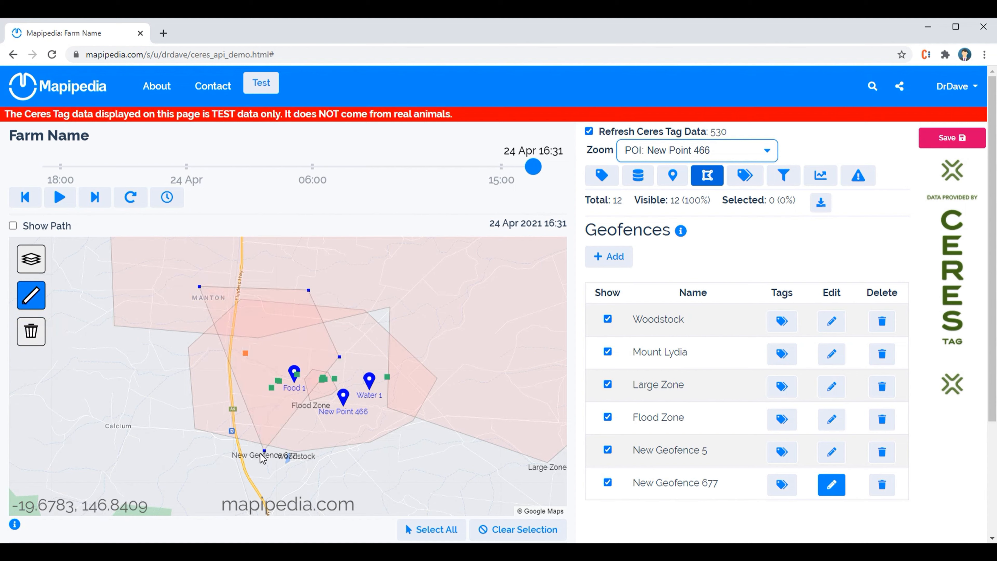
pyautogui.click(115, 365)
pyautogui.click(375, 421)
pyautogui.click(440, 349)
pyautogui.click(447, 267)
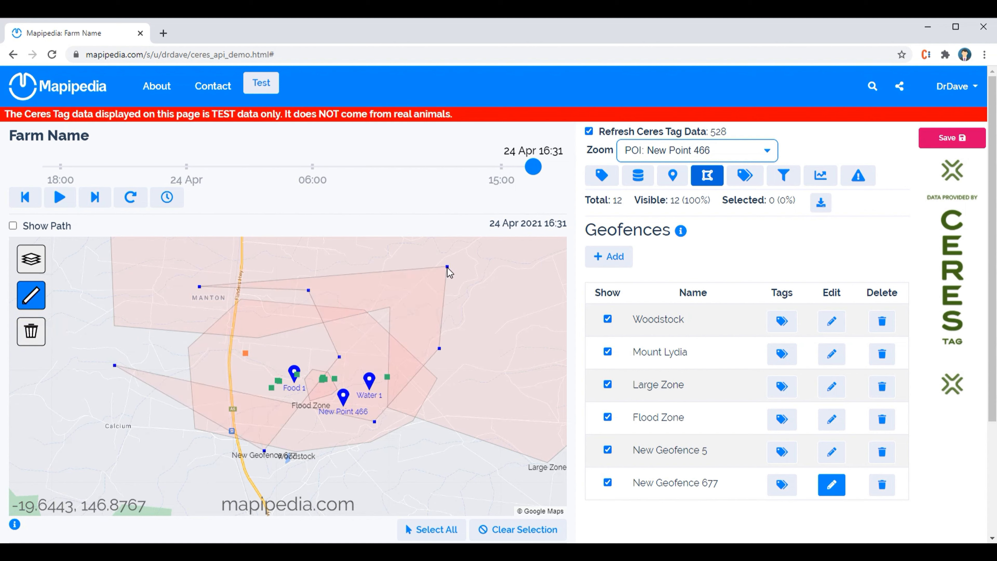
pyautogui.click(262, 255)
# Remove all the scattered corners, keeping only the first corner by Manton
pyautogui.click(34, 335)
pyautogui.click(34, 335)
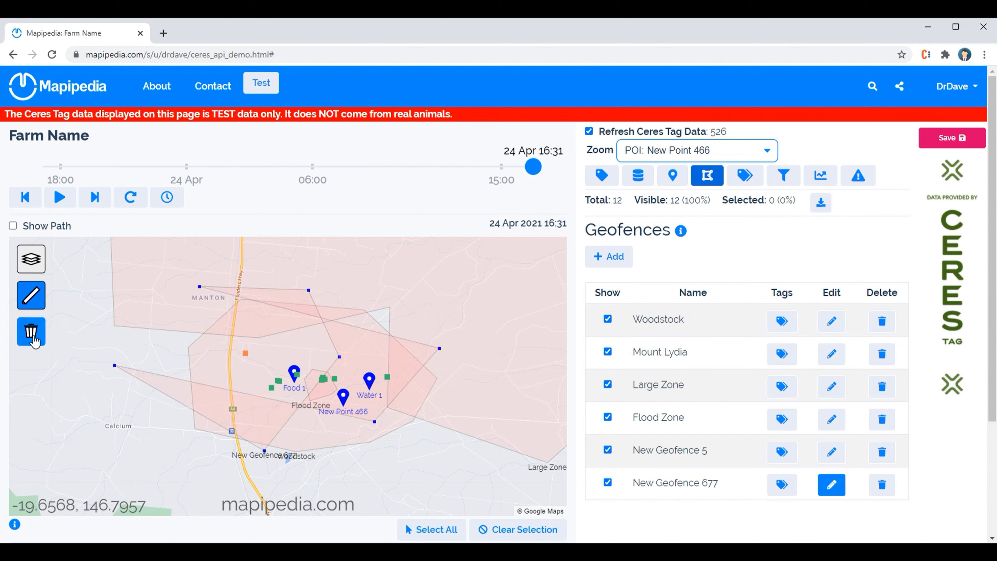
pyautogui.click(33, 335)
pyautogui.click(33, 334)
pyautogui.click(34, 335)
pyautogui.click(34, 334)
pyautogui.click(34, 335)
pyautogui.click(34, 335)
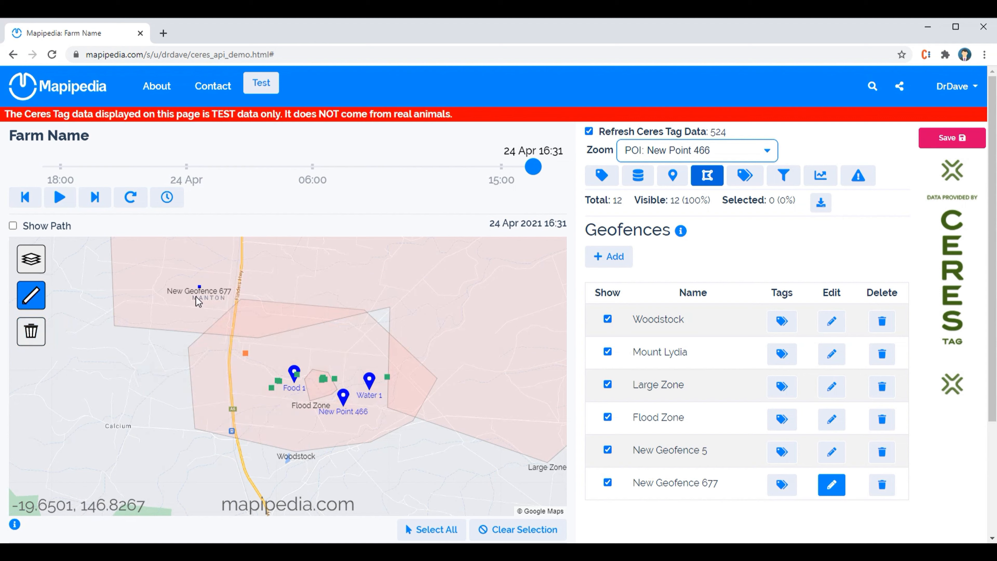
# Add six corners clockwise around the farm, placing the last two precisely at the Calcium Rd junction and the track junction northwest of Calcium
pyautogui.click(334, 271)
pyautogui.click(355, 322)
pyautogui.click(356, 398)
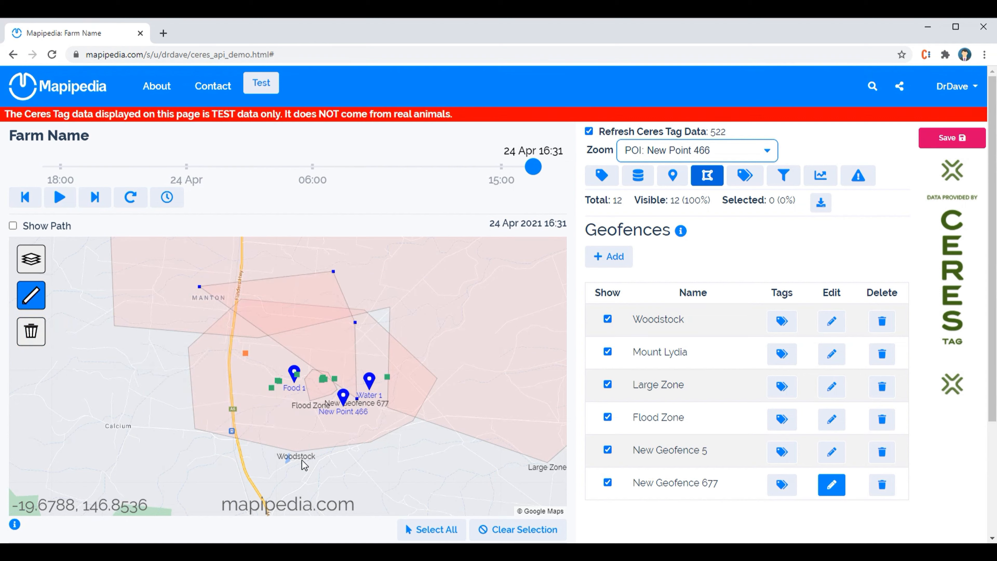
pyautogui.click(265, 459)
pyautogui.scroll(5, 151, 424)
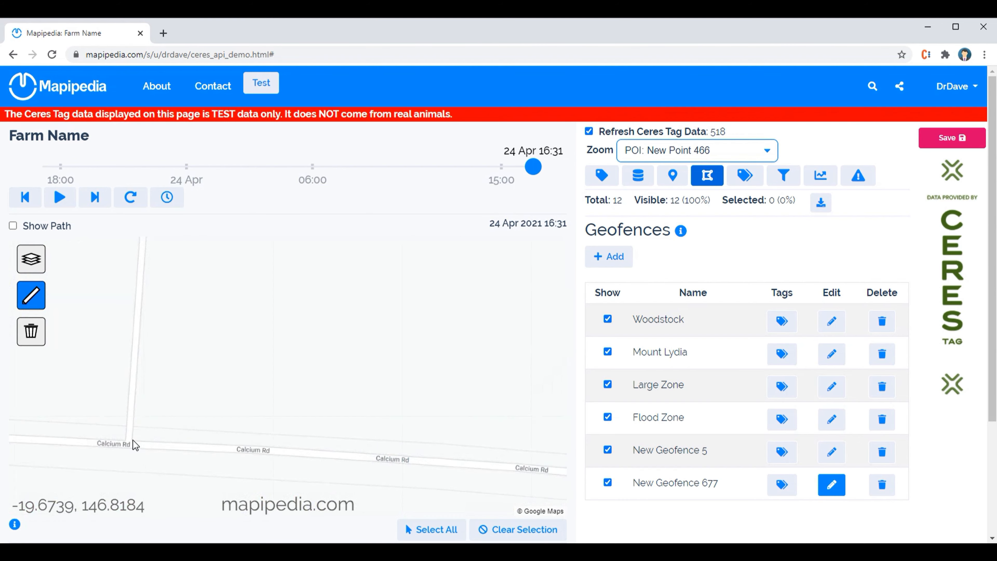
pyautogui.click(132, 440)
pyautogui.scroll(-5, 132, 440)
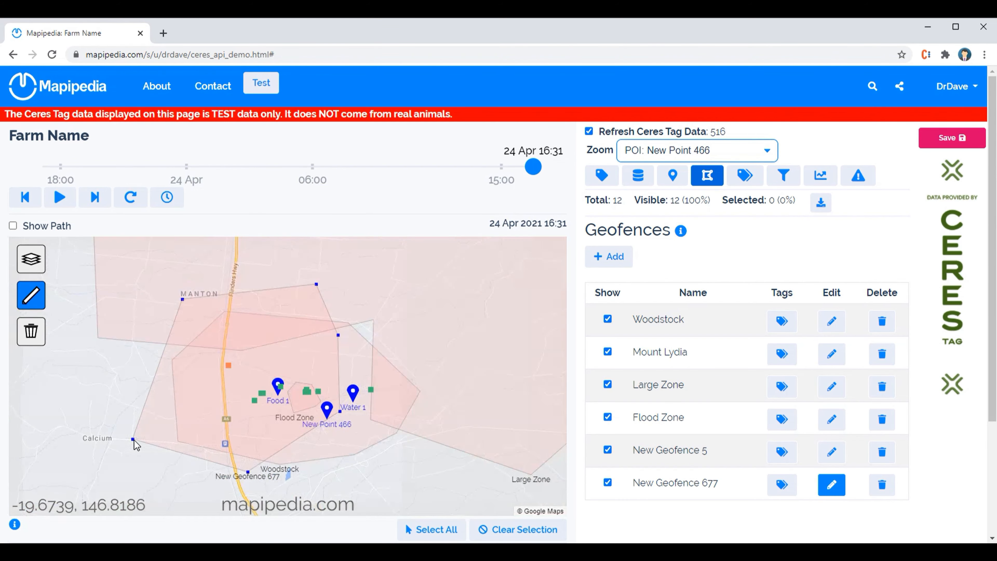
pyautogui.scroll(5, 73, 355)
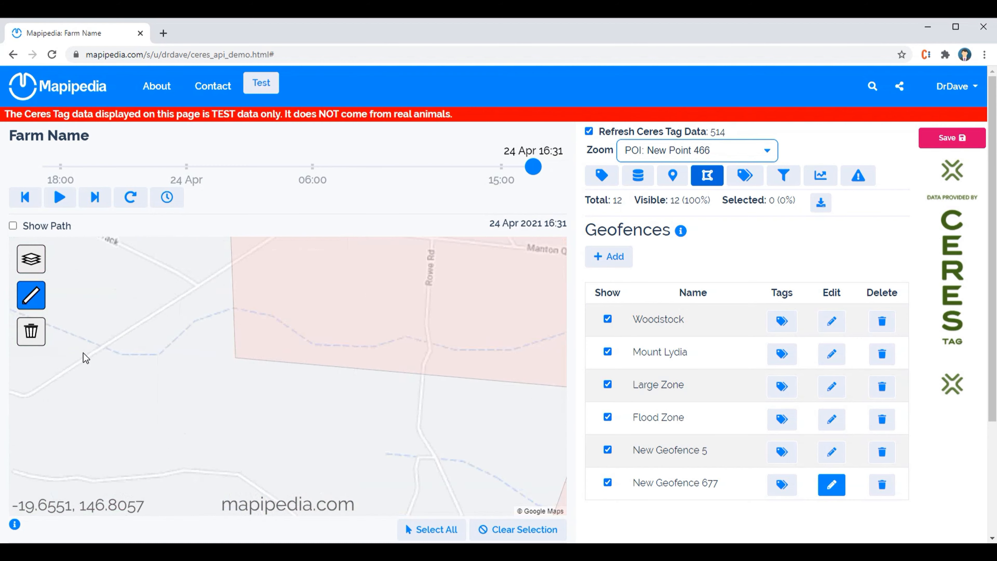
pyautogui.scroll(-5, 113, 346)
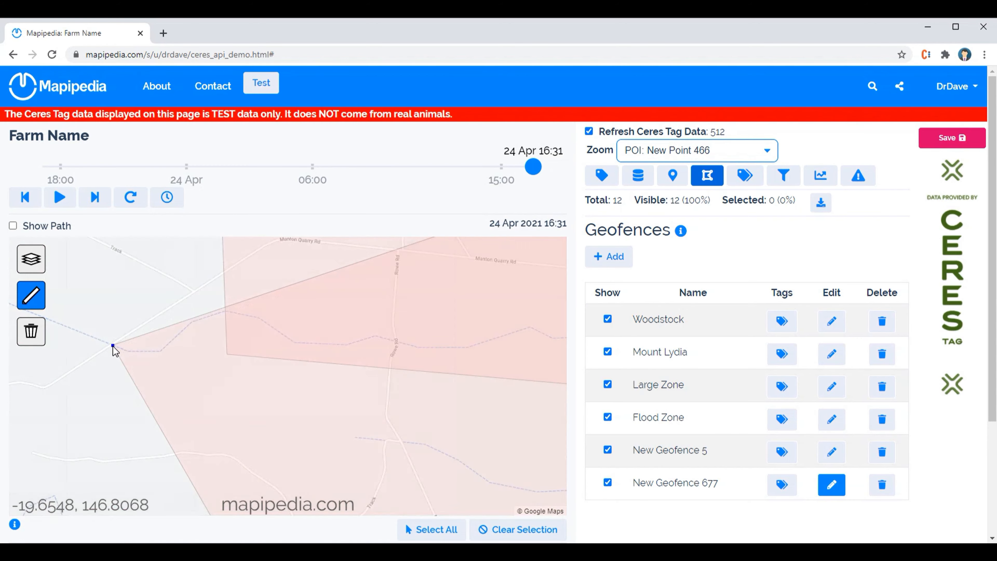
pyautogui.scroll(1, 113, 346)
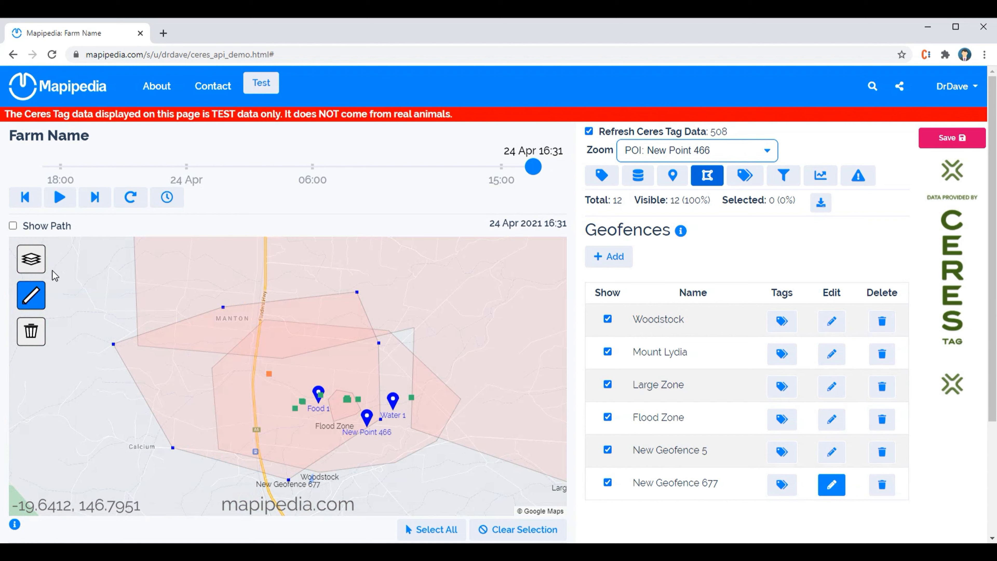
# Preview the Satellite base map, return to Default, and remove the stray corner added to the geofence
pyautogui.click(39, 254)
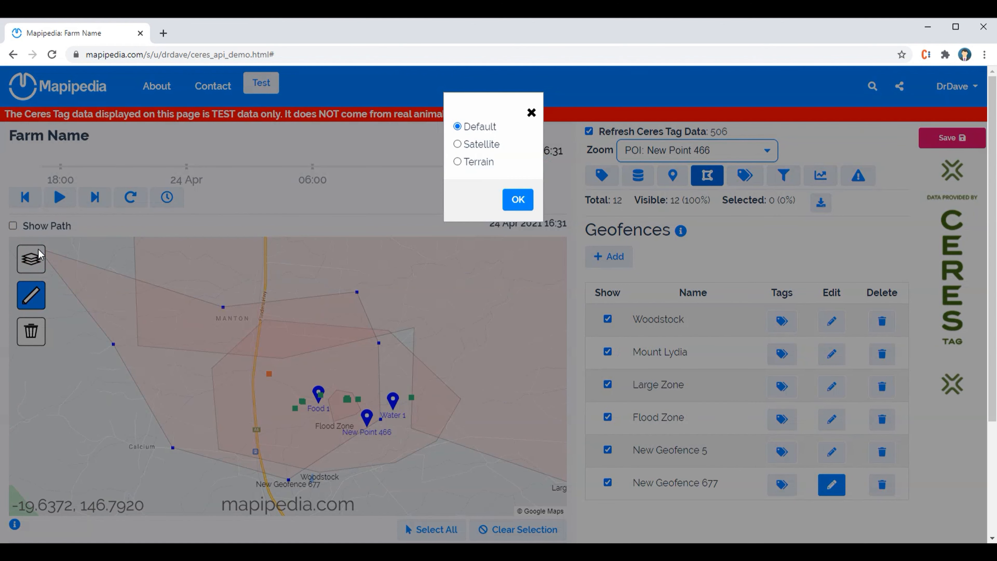
pyautogui.click(471, 146)
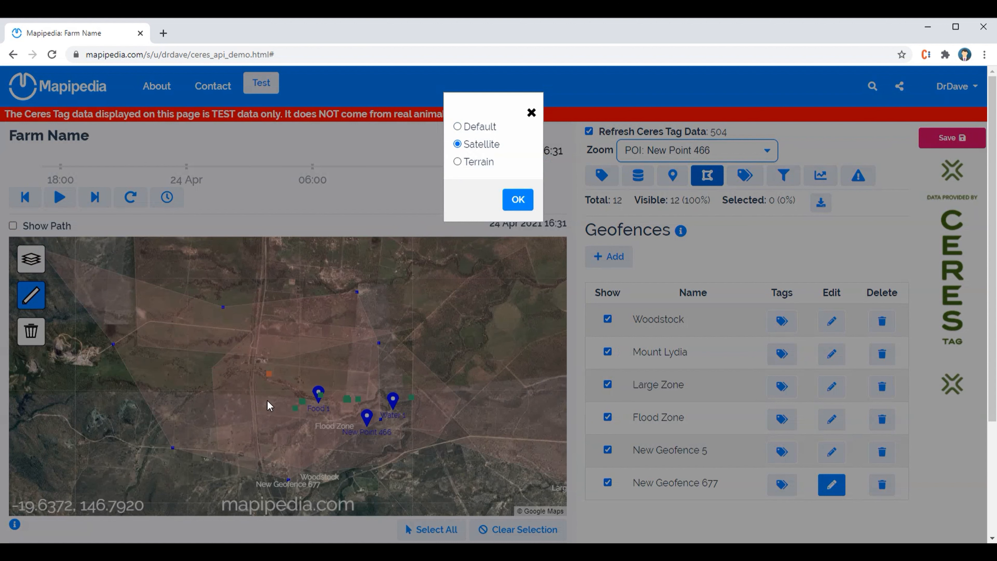
pyautogui.click(480, 128)
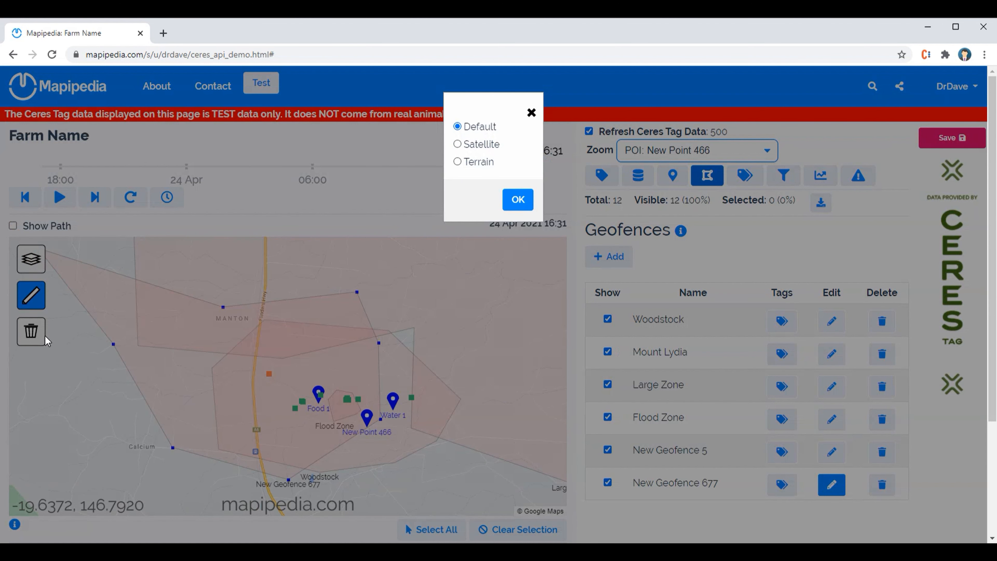
pyautogui.click(512, 202)
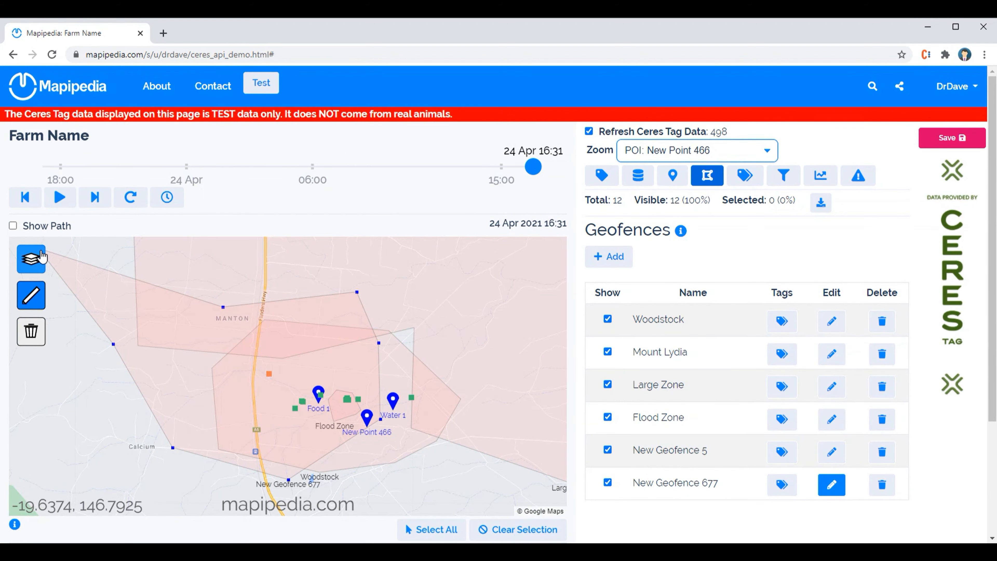
pyautogui.click(31, 331)
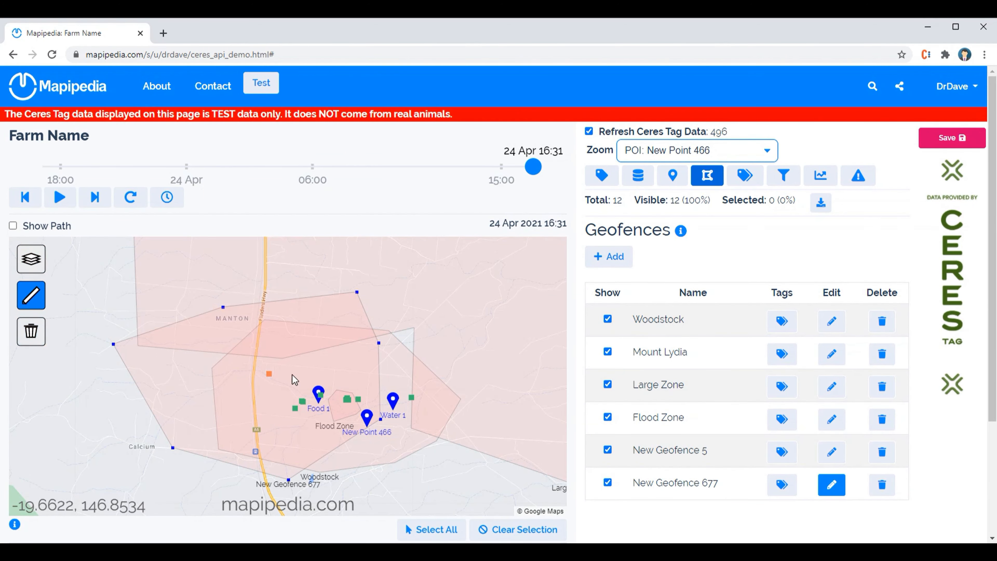
# Turn off corner drawing and finish editing the New Geofence 677 boundary
pyautogui.click(31, 295)
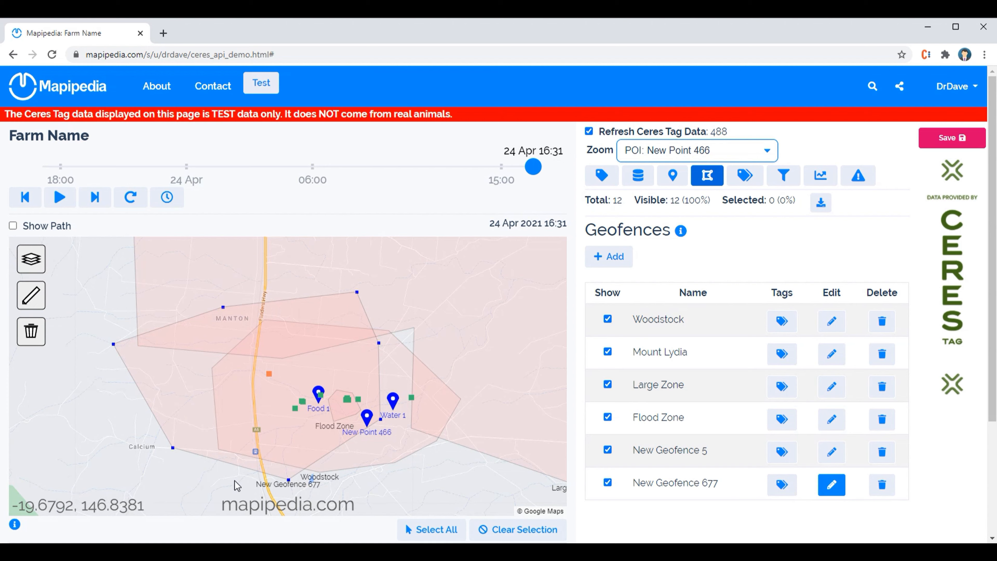
pyautogui.click(827, 486)
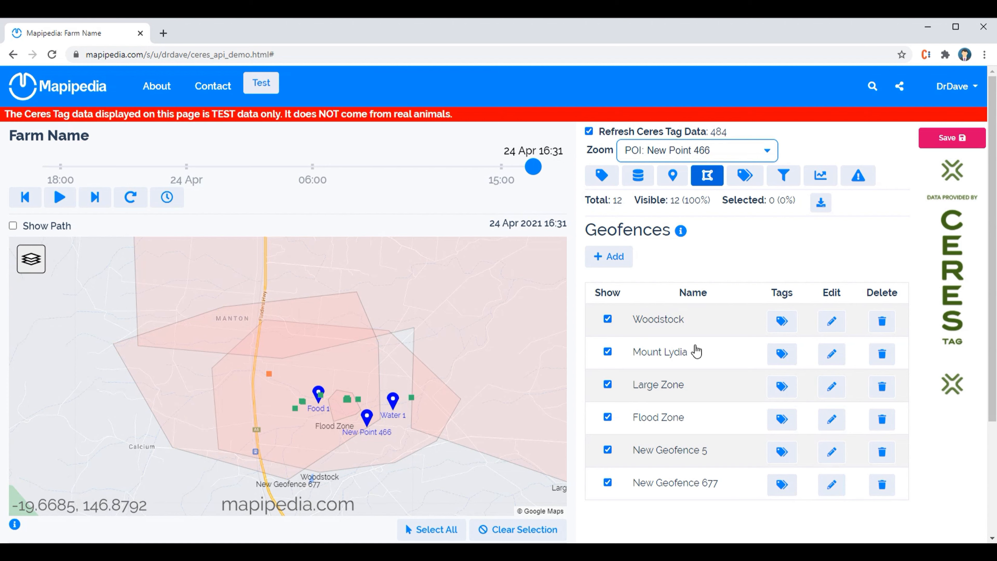
# Open the Flood Zone boundary for editing to view its corners, and close the editing
pyautogui.click(830, 417)
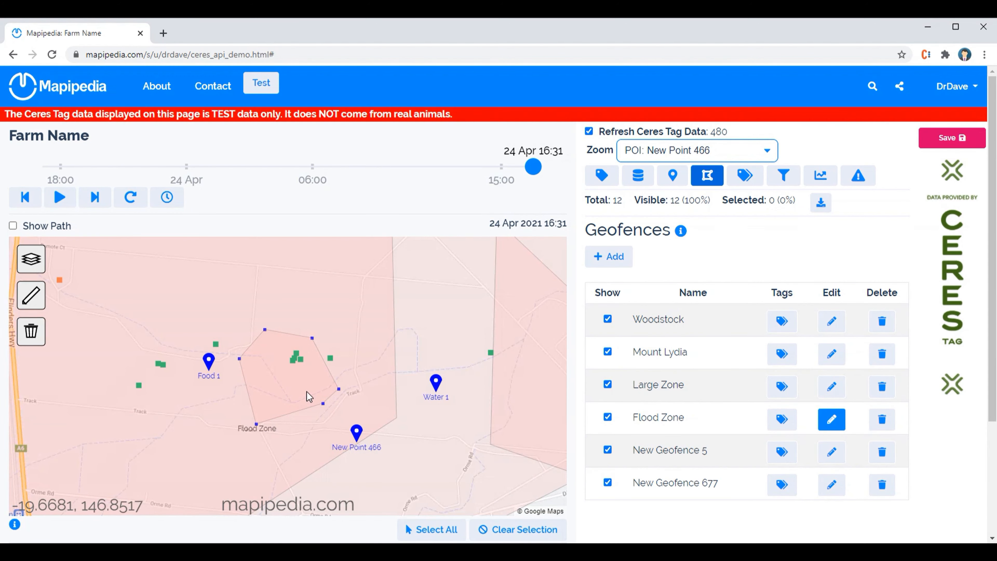
pyautogui.click(832, 419)
# Hide the Flood Zone geofence on the map
pyautogui.scroll(-3, 796, 444)
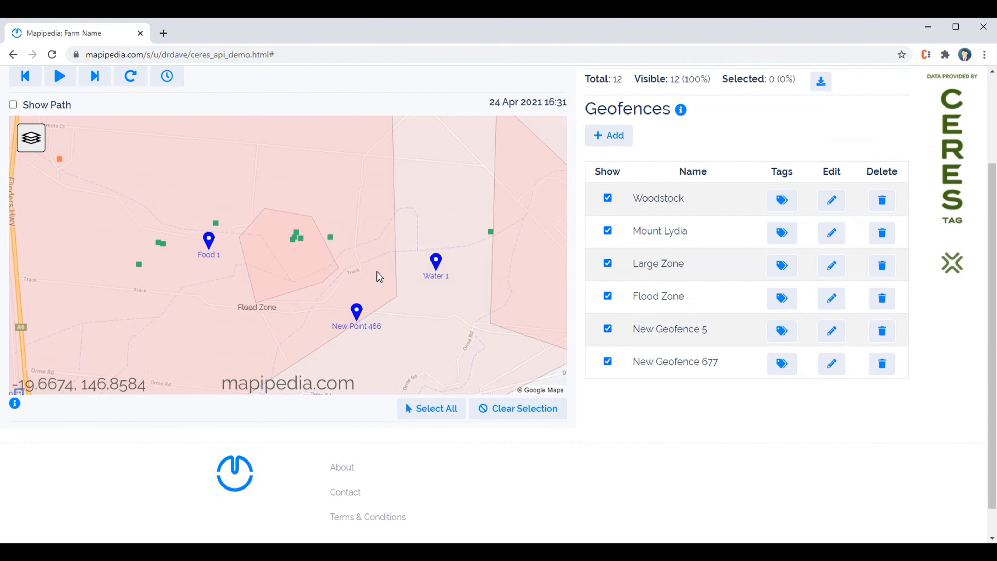
pyautogui.scroll(-2, 369, 273)
pyautogui.scroll(3, 576, 259)
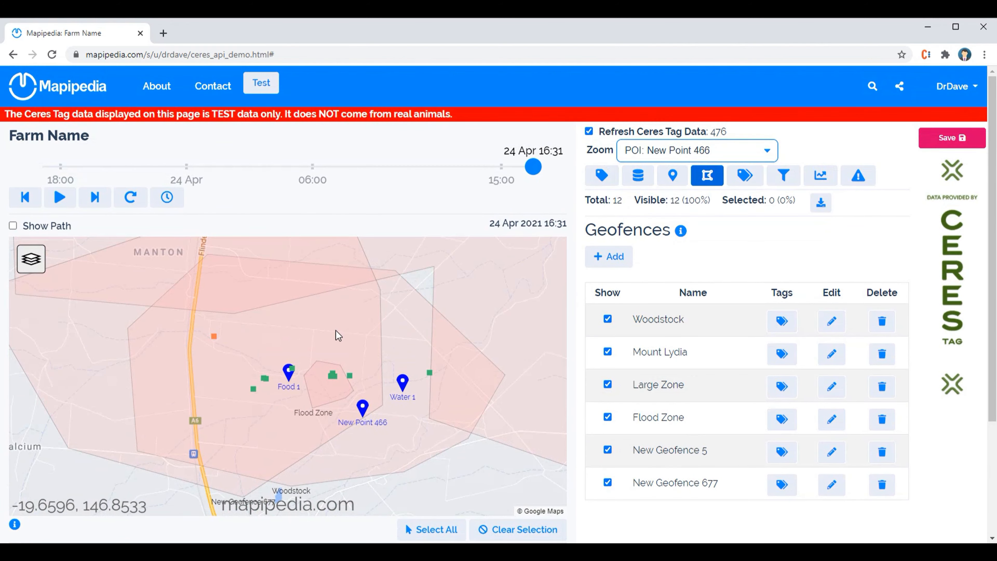
pyautogui.scroll(-2, 336, 331)
pyautogui.click(608, 418)
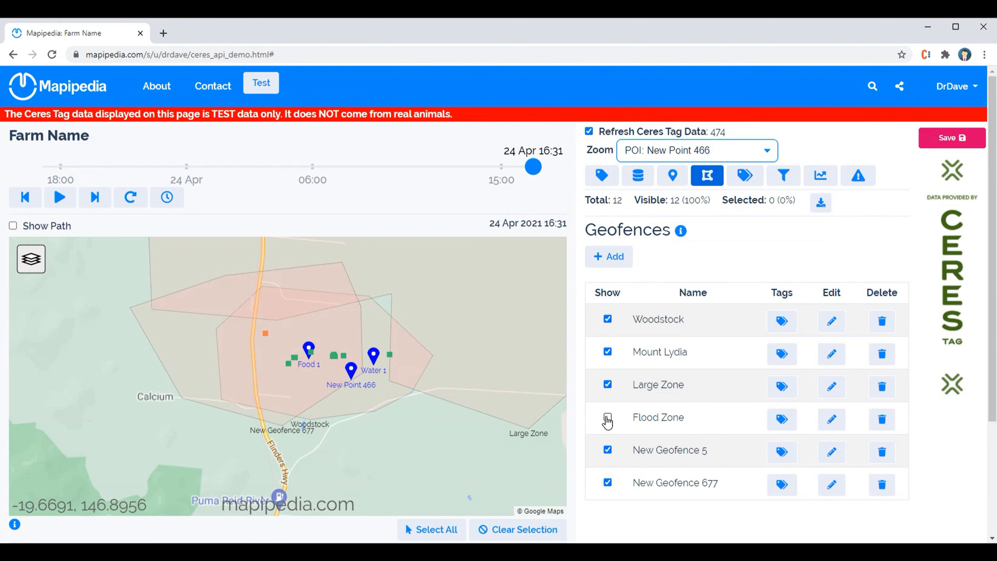
# Show the Flood Zone geofence again, and switch New Geofence 677 and Woodstock off and back on
pyautogui.click(608, 418)
pyautogui.click(608, 484)
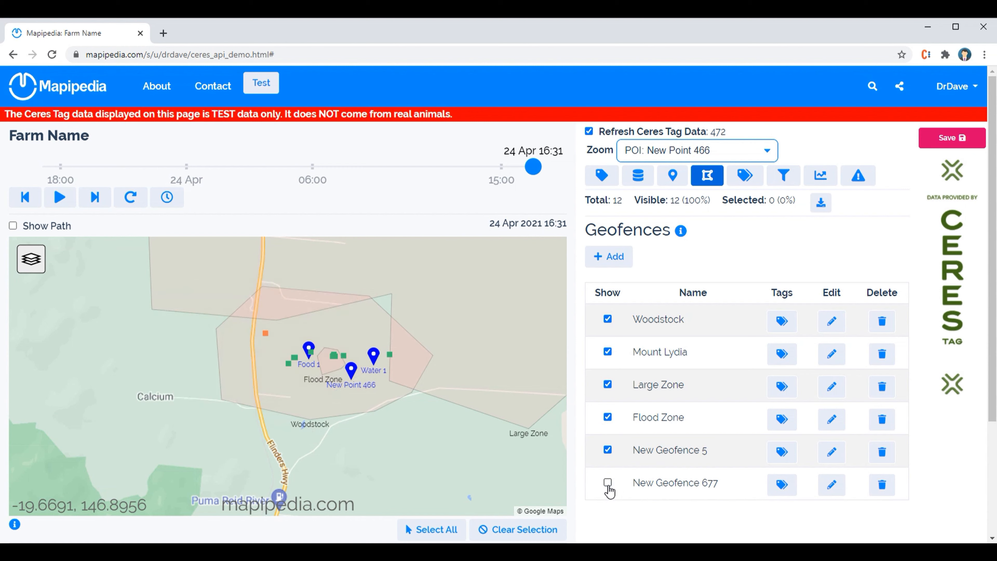
pyautogui.click(609, 484)
pyautogui.click(608, 320)
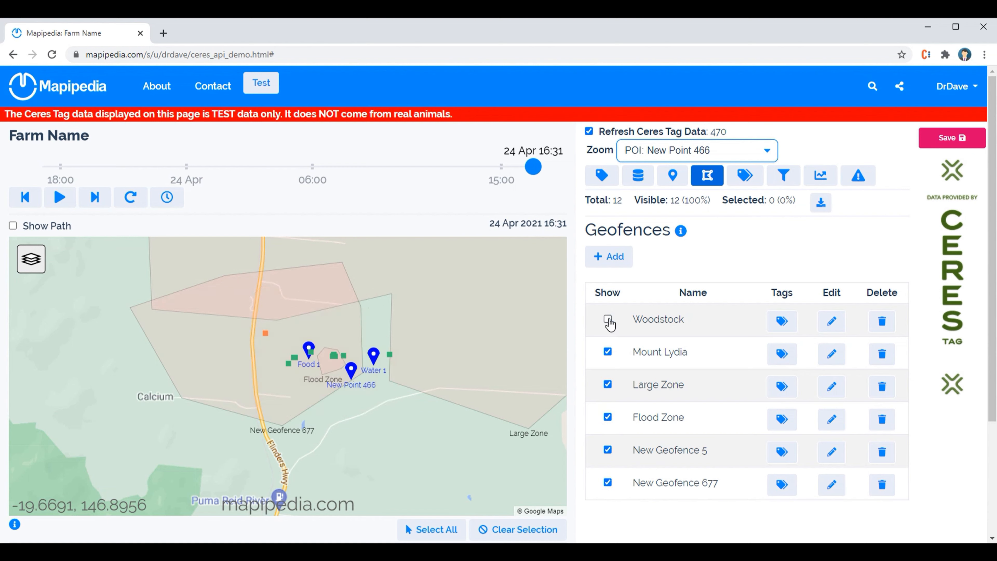
pyautogui.click(610, 321)
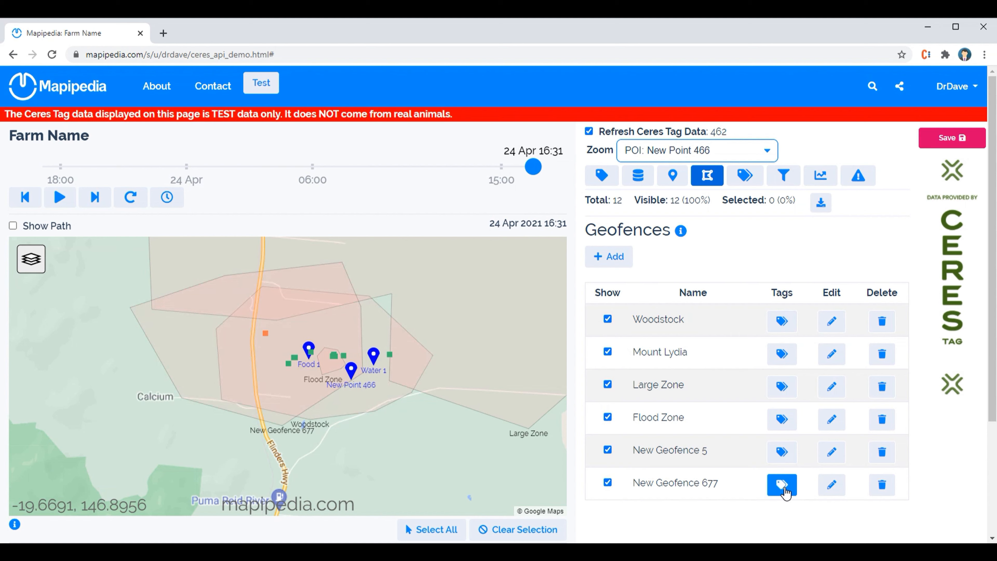
# Select all tags inside New Geofence 677 and check the selected tags on the map and the tag totals
pyautogui.click(775, 489)
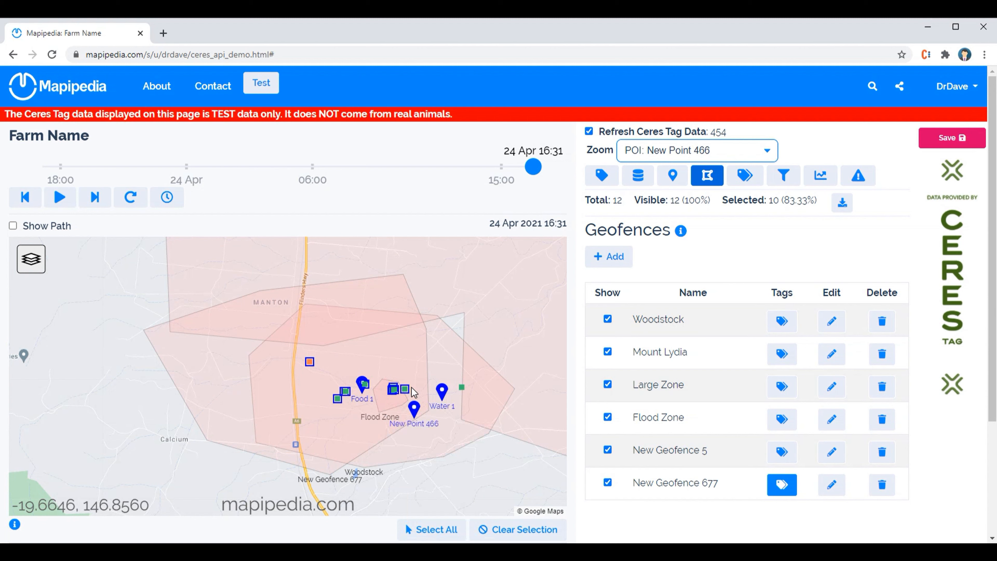
pyautogui.moveTo(406, 393)
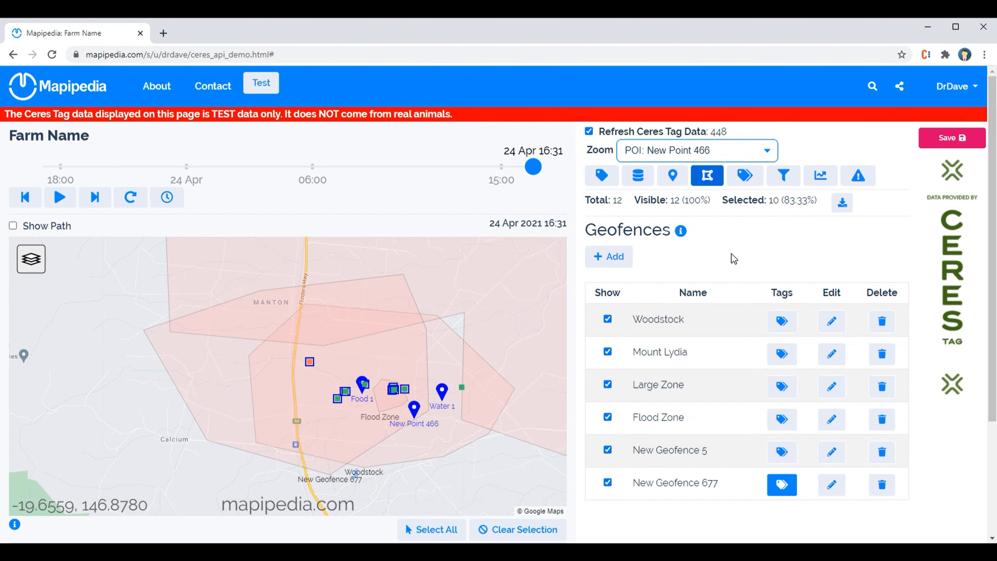
pyautogui.doubleClick(620, 201)
pyautogui.click(619, 201)
pyautogui.click(746, 238)
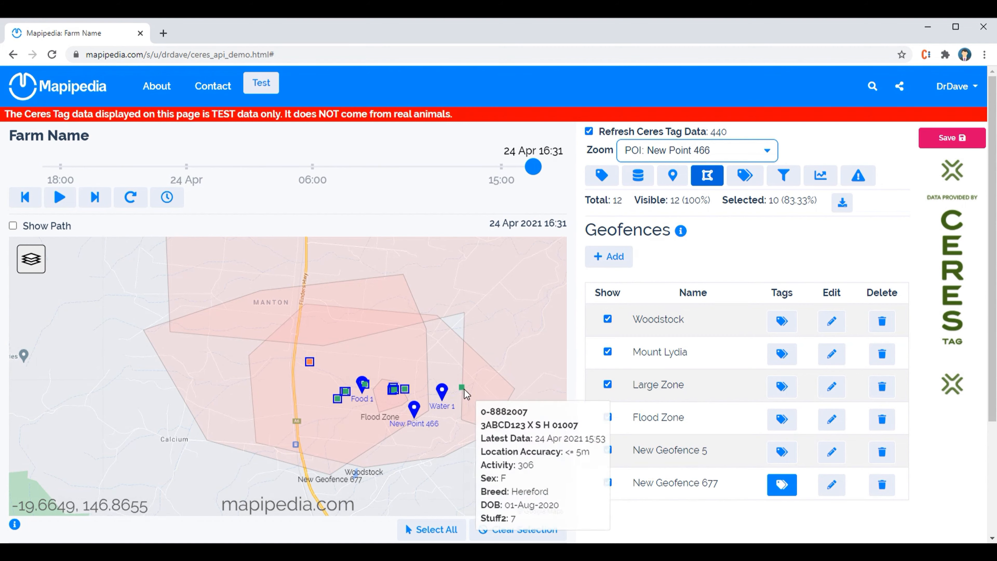
# Check a tag outside the geofence, and zoom the map to Woodstock, out to All Tags, and back to Woodstock
pyautogui.click(697, 151)
pyautogui.click(693, 189)
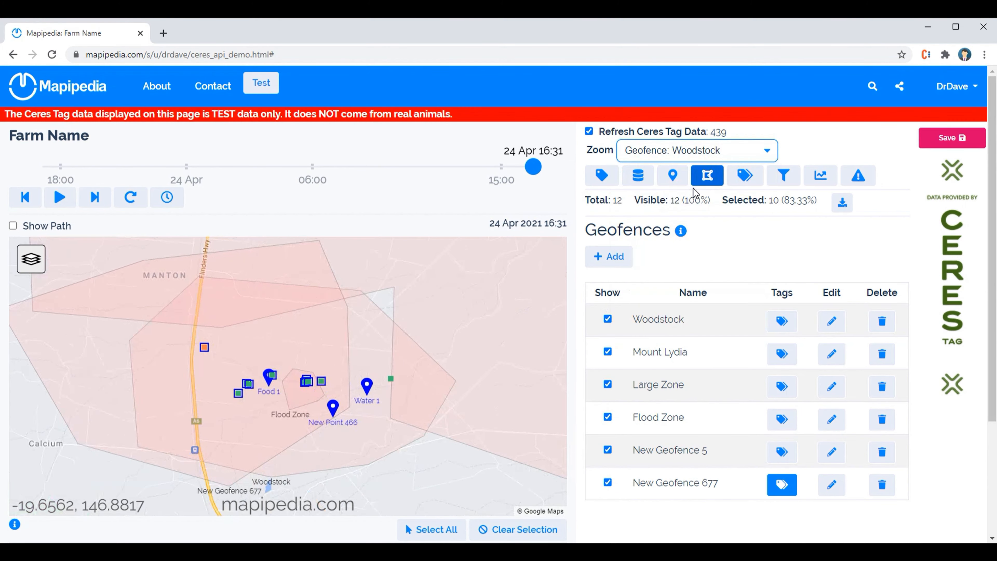
pyautogui.click(697, 157)
pyautogui.click(675, 178)
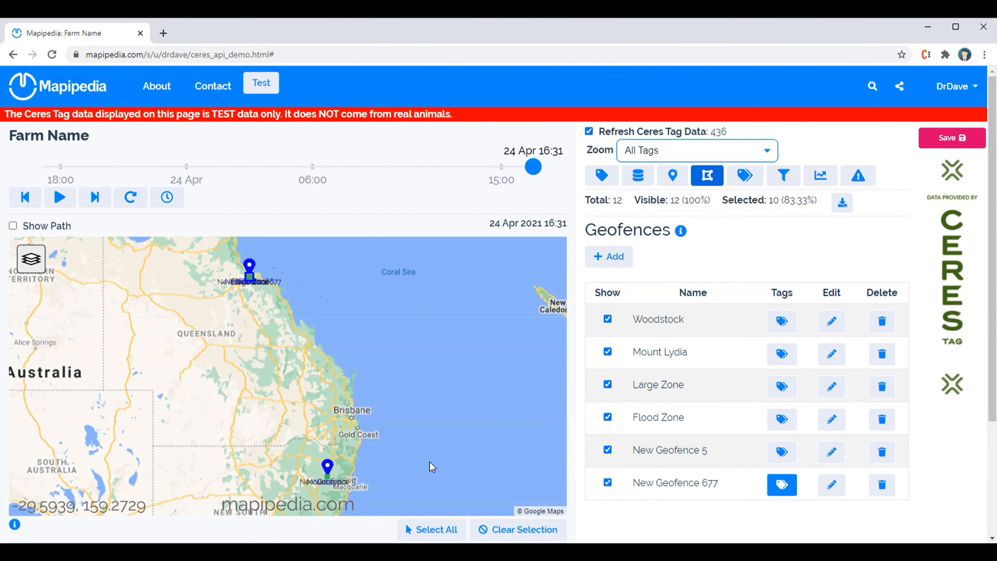
pyautogui.click(691, 158)
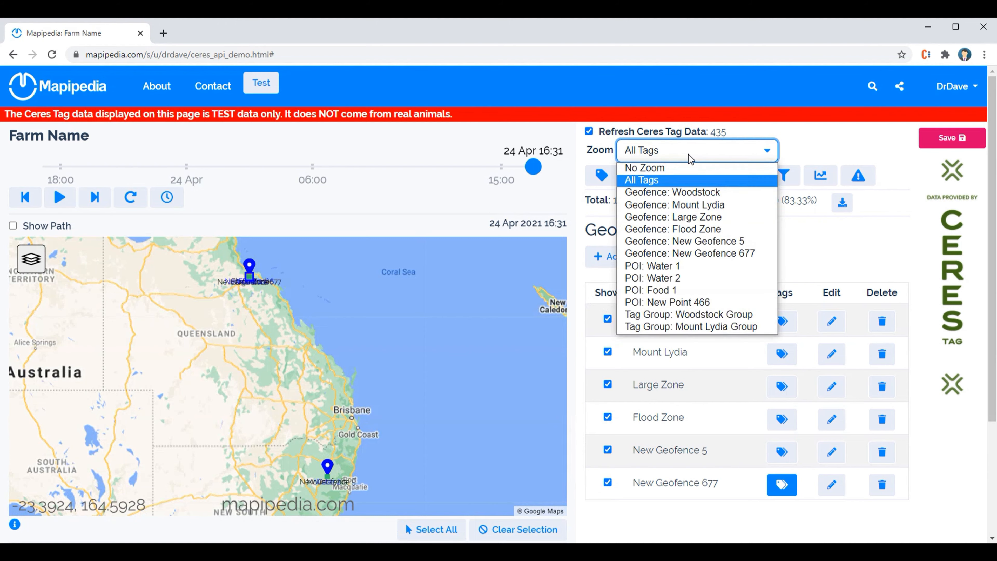
pyautogui.click(677, 190)
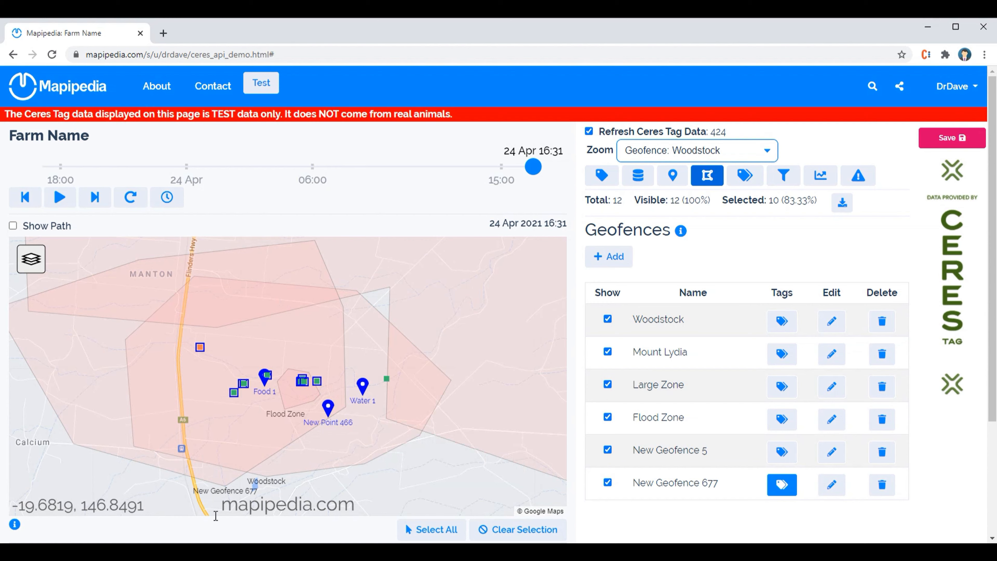
# Download the selected tags' list including master data as CSV, accepting the internal-use condition, and open the file
pyautogui.click(844, 203)
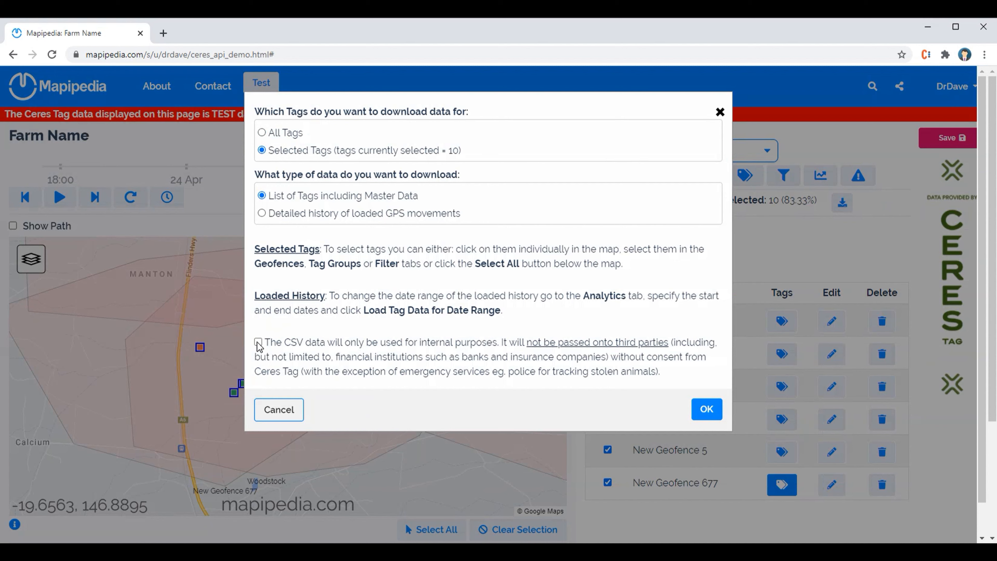
pyautogui.click(705, 410)
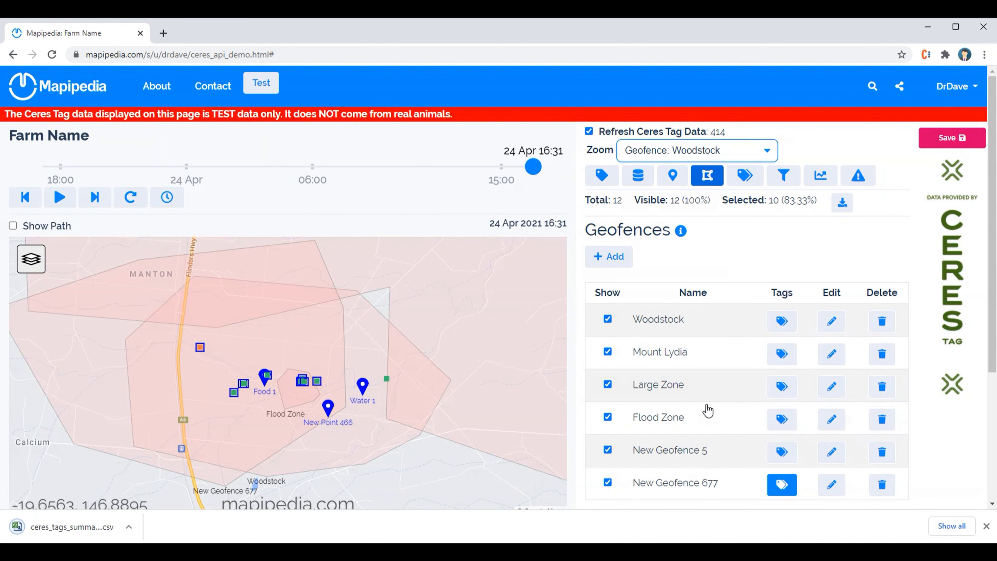
pyautogui.click(67, 528)
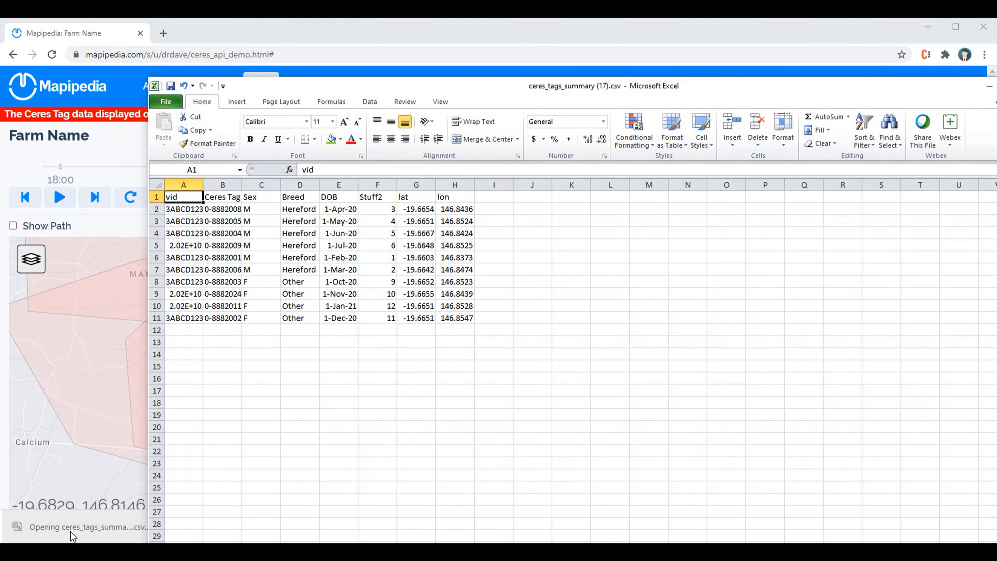
# Auto-fit the vid column in the downloaded spreadsheet to read its values, and minimise Excel to return to the farm map
pyautogui.moveTo(191, 214); pyautogui.dragTo(181, 316)
pyautogui.click(261, 257)
pyautogui.click(203, 195)
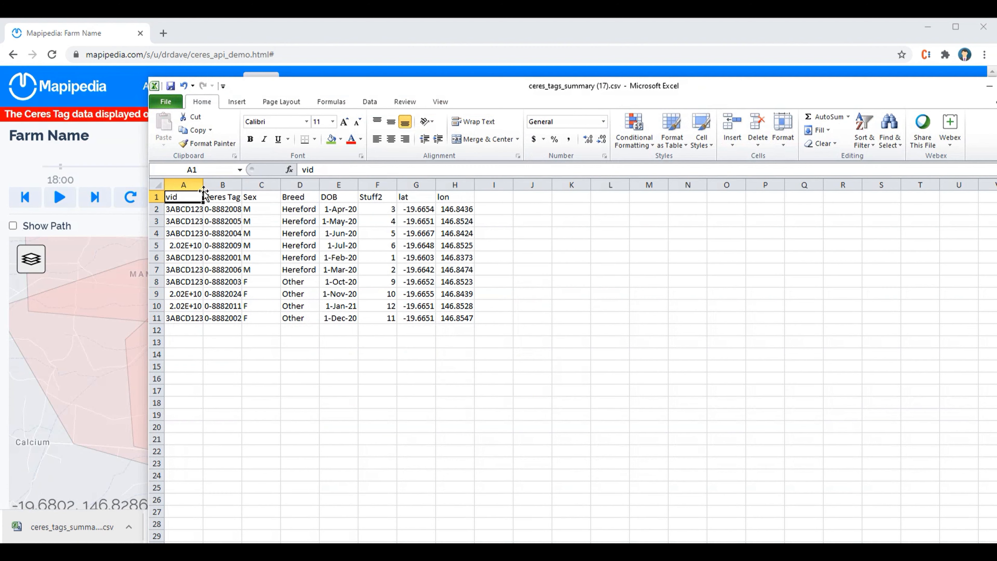
pyautogui.doubleClick(204, 185)
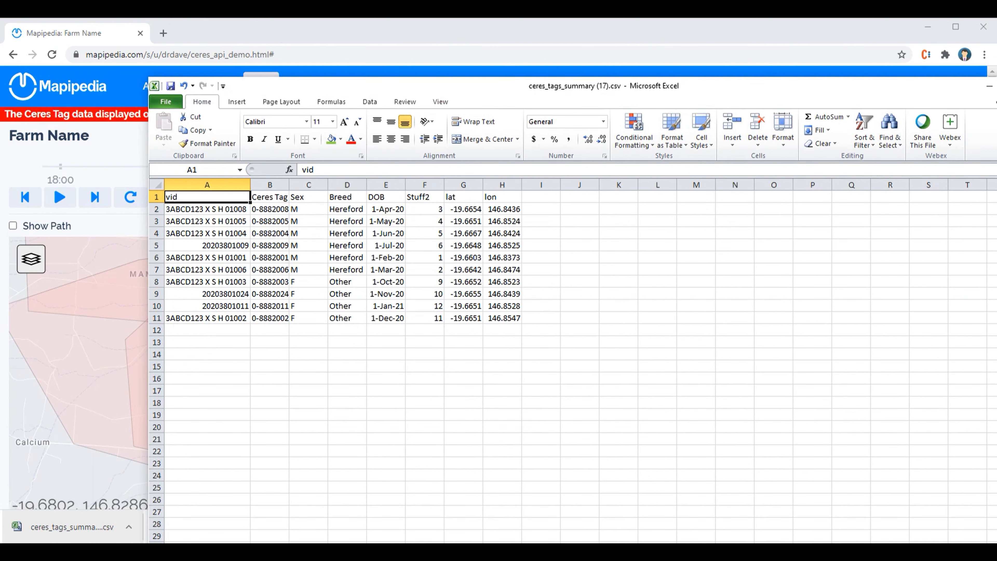
pyautogui.click(990, 86)
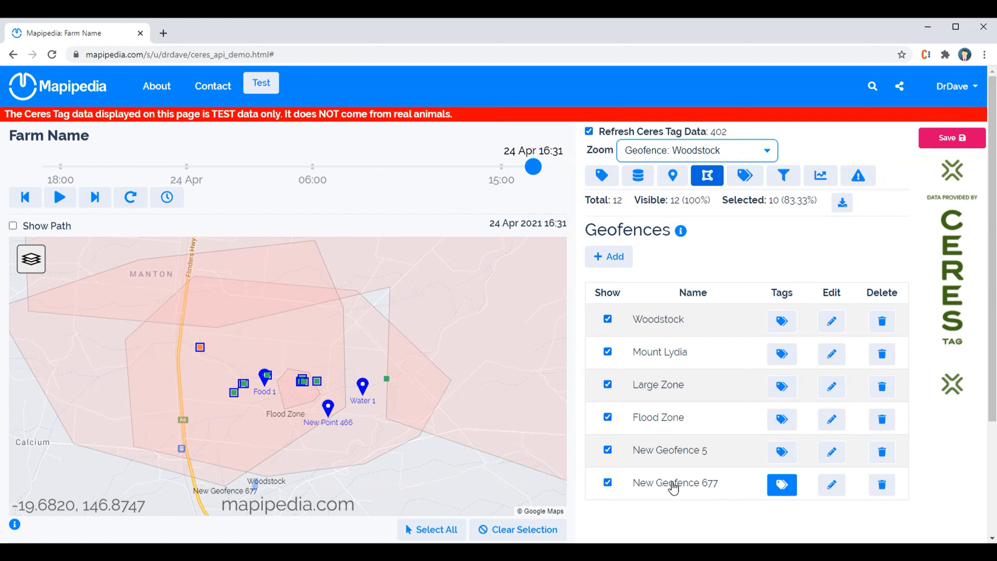
# Zoom the map to New Geofence 677, out to All Tags, and back to New Geofence 677
pyautogui.click(719, 153)
pyautogui.click(719, 153)
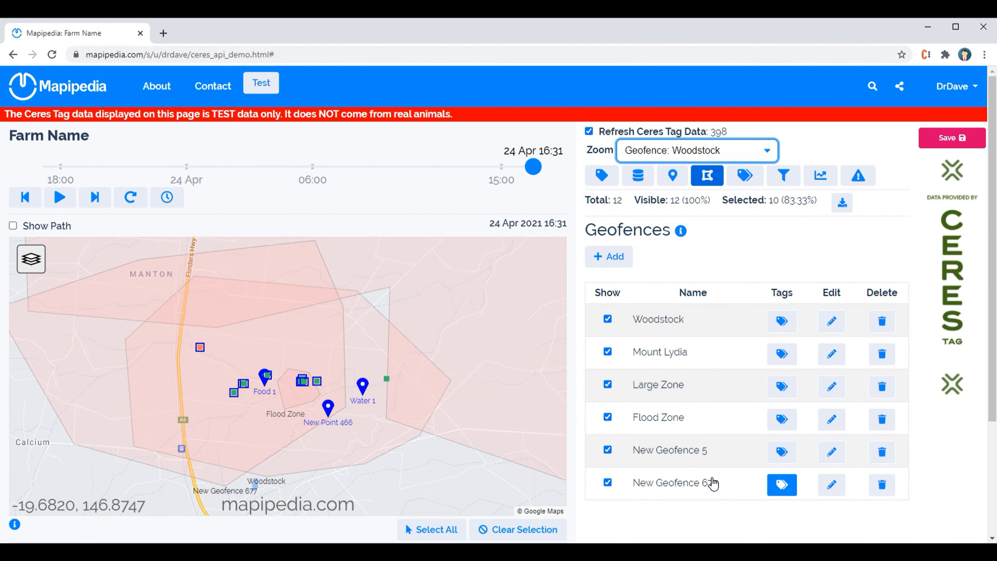
pyautogui.click(688, 145)
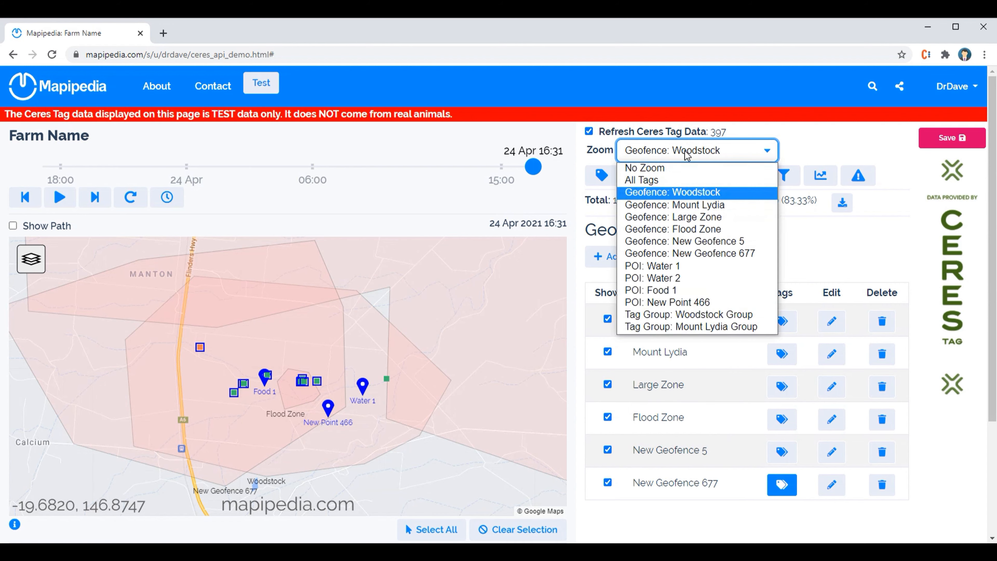
pyautogui.click(673, 255)
pyautogui.click(690, 153)
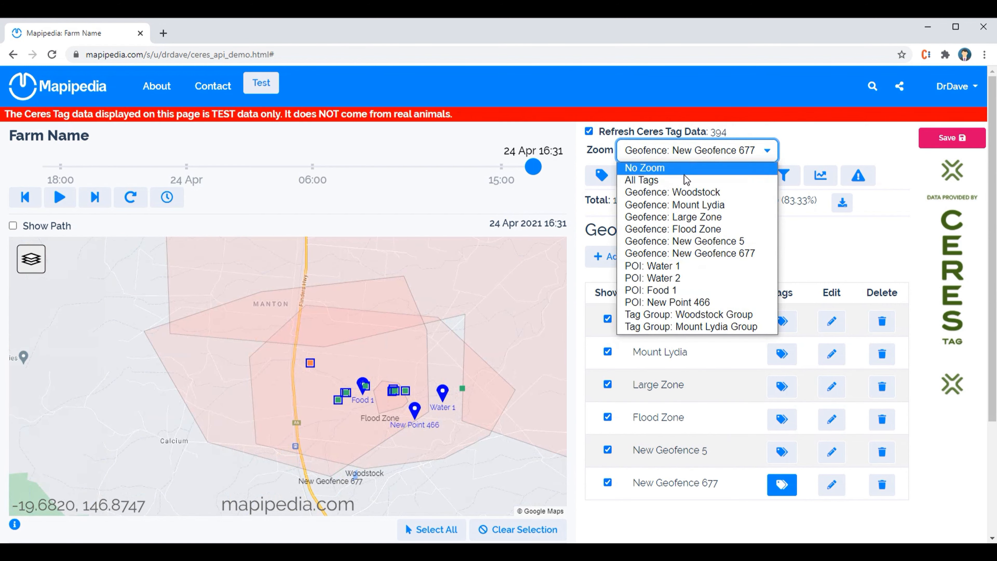
pyautogui.click(691, 180)
pyautogui.click(701, 154)
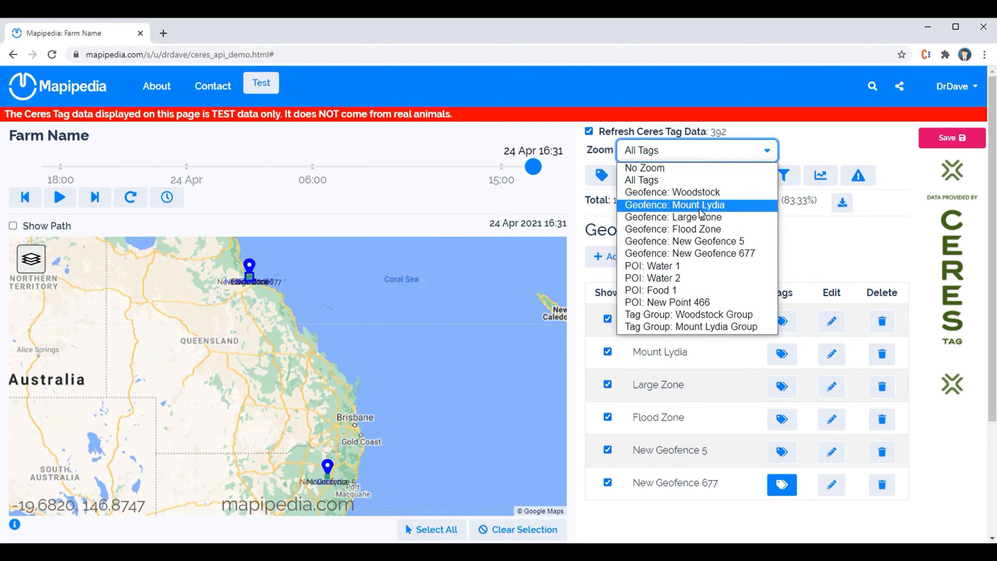
pyautogui.click(690, 253)
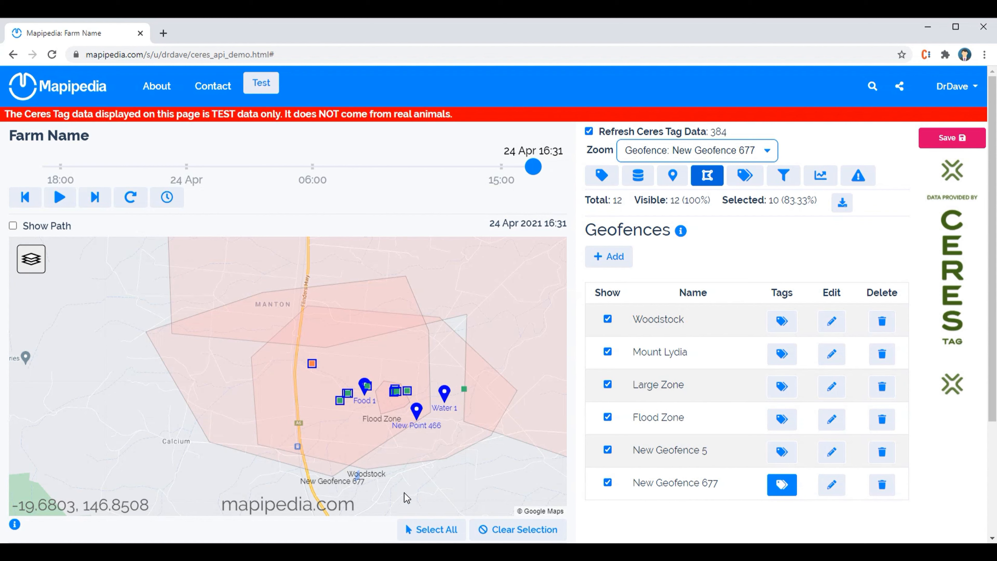
# Clear the tag selection, and twice select and deselect the tags inside New Geofence 677 while checking the selected count
pyautogui.click(493, 531)
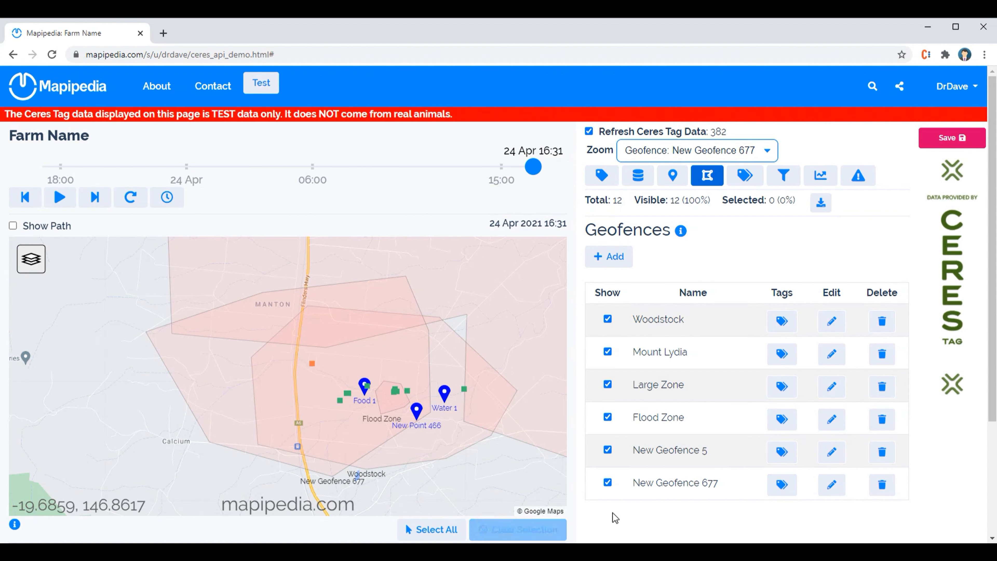
pyautogui.click(772, 487)
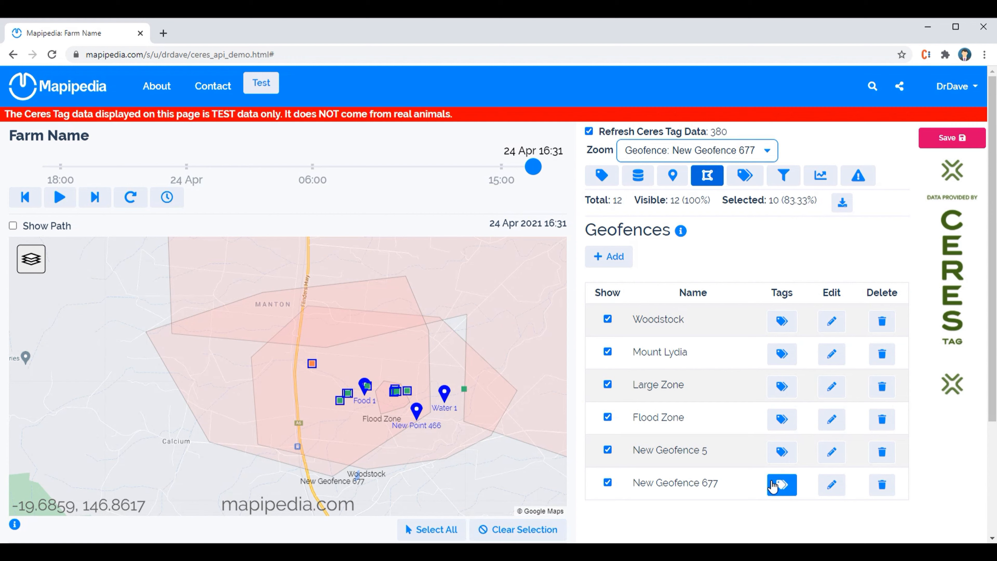
pyautogui.click(773, 487)
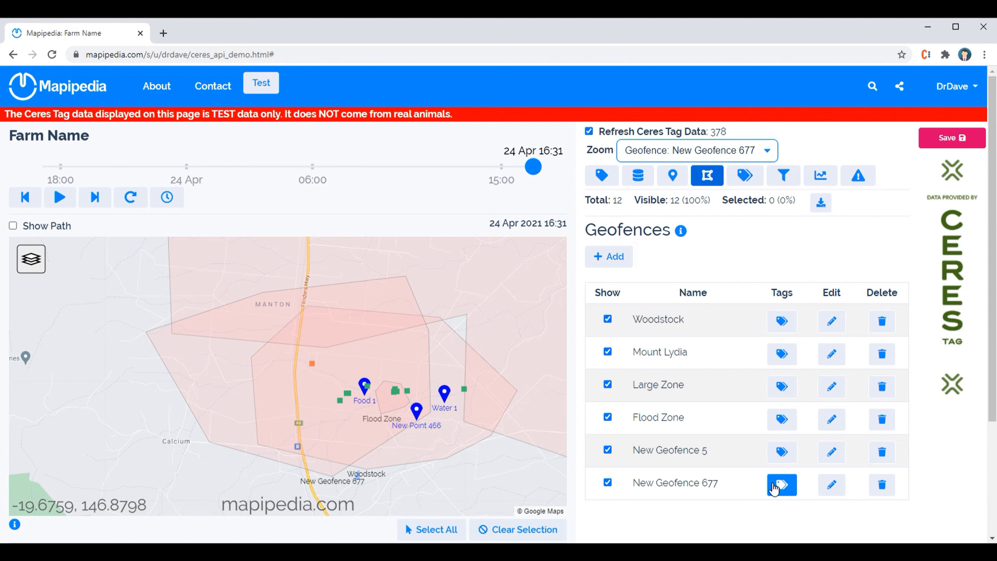
pyautogui.click(774, 487)
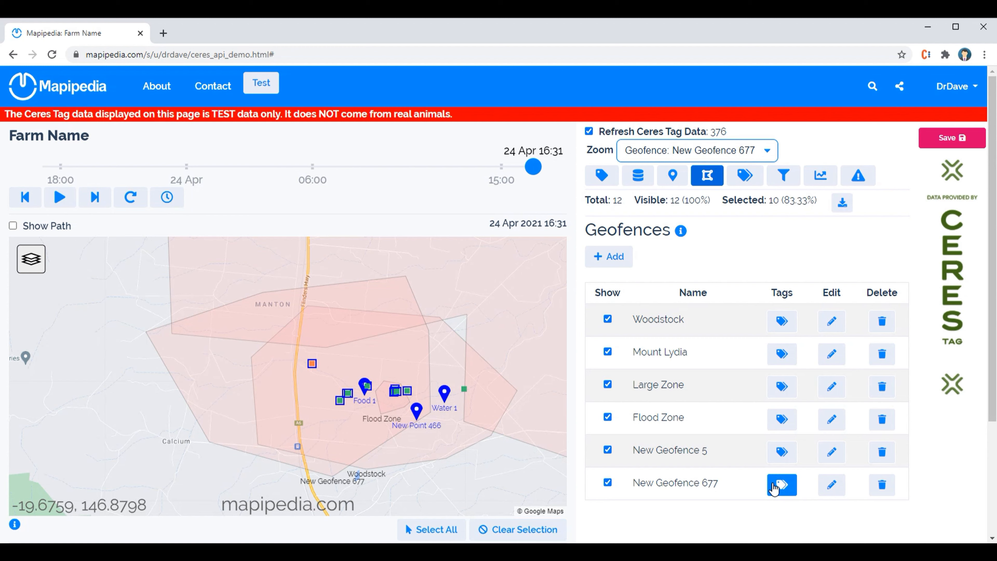
pyautogui.click(774, 488)
pyautogui.doubleClick(772, 200)
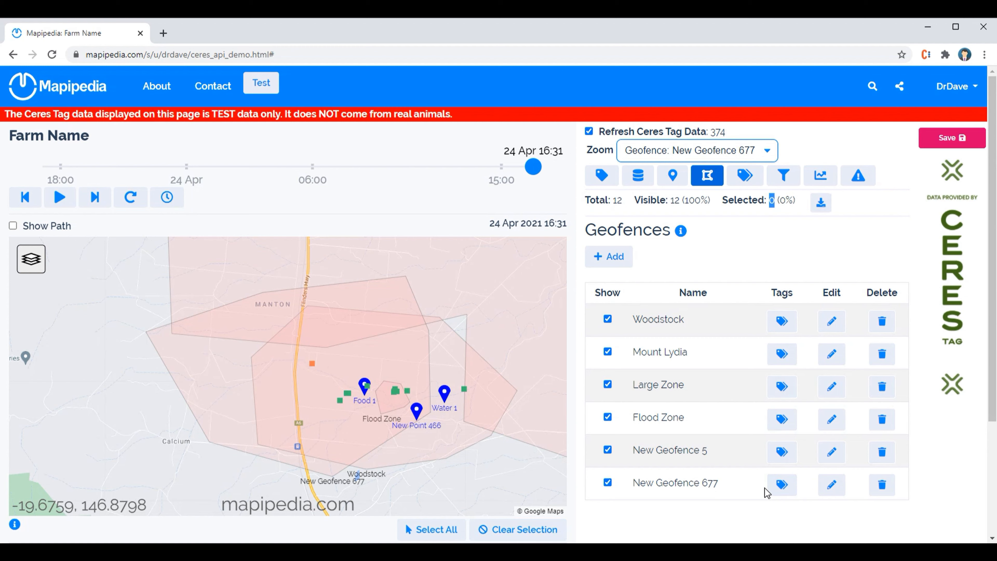
# Reselect New Geofence 677's tags, adjust the selection by adding the tag east of Water 1 and removing individual tags, and deselect everything
pyautogui.click(775, 492)
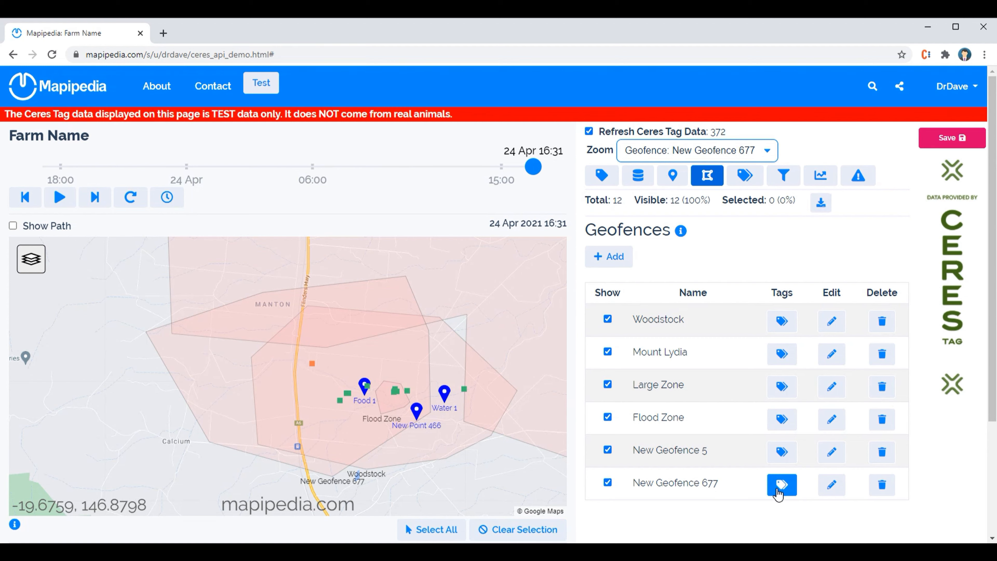
pyautogui.click(464, 389)
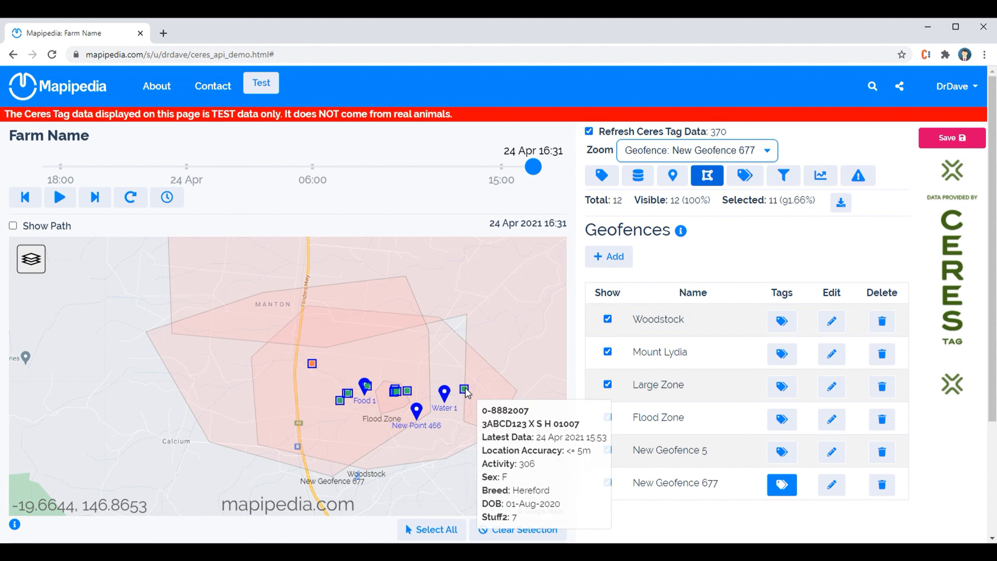
pyautogui.click(408, 391)
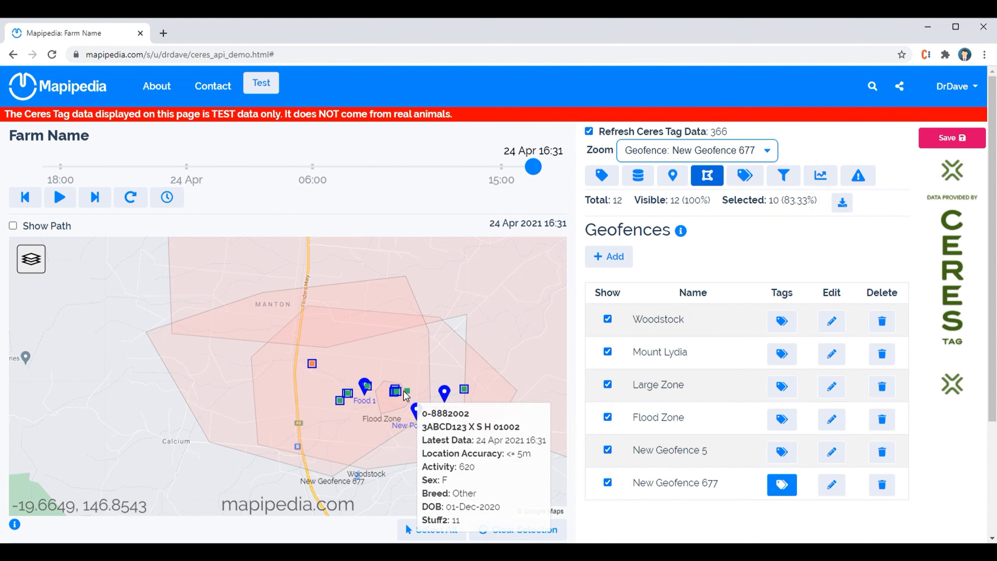
pyautogui.click(398, 392)
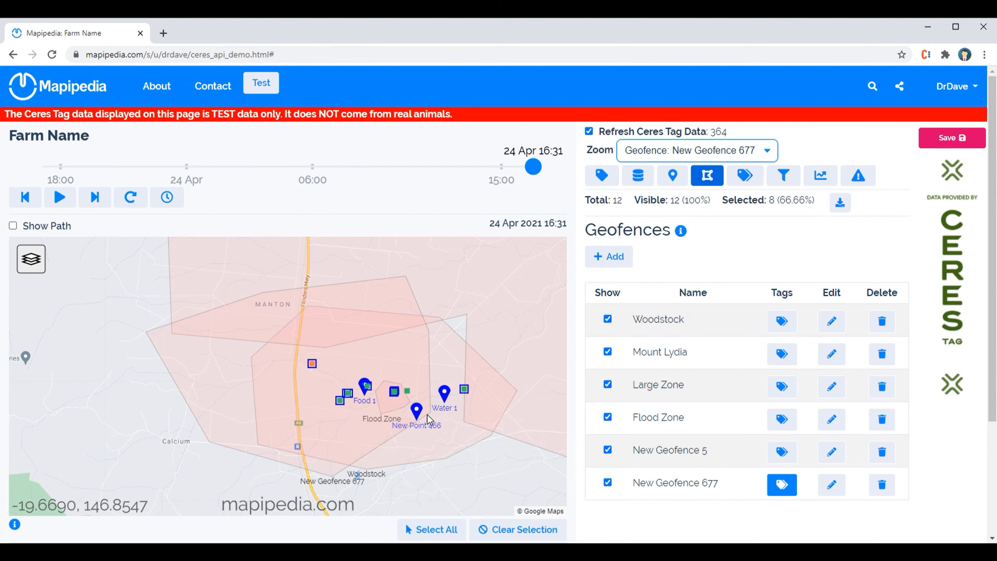
pyautogui.click(340, 400)
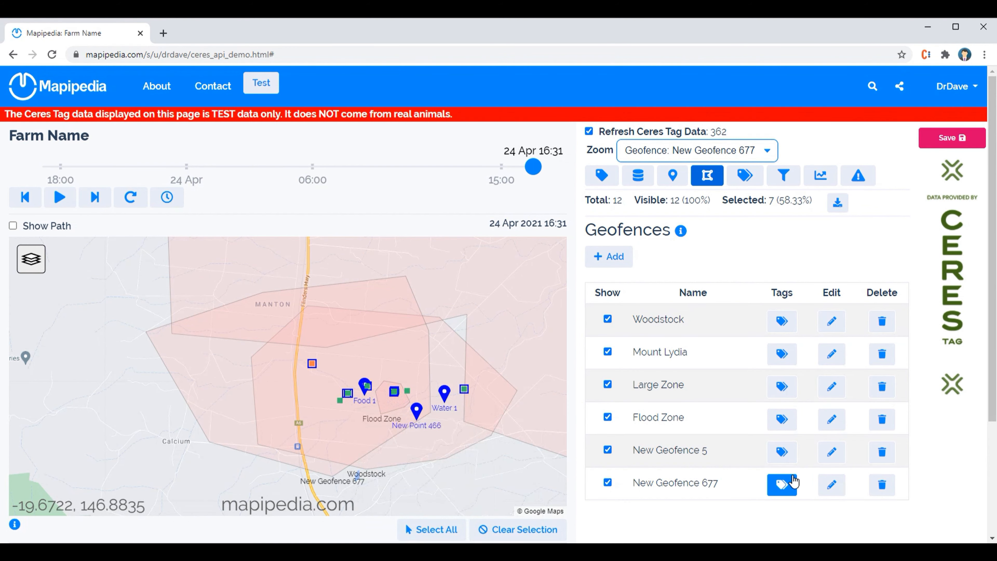
pyautogui.click(782, 485)
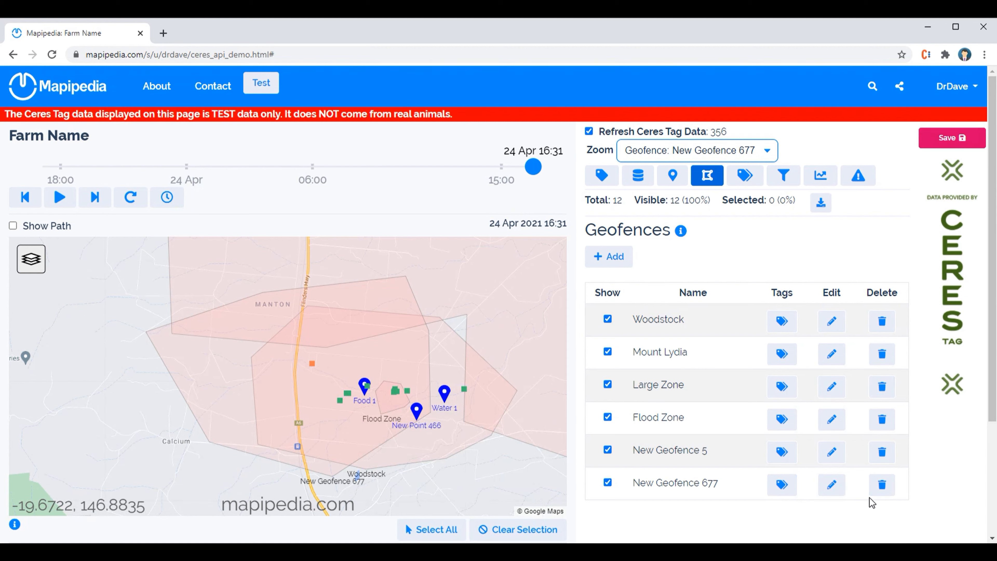
# Delete New Geofence 677 and save the Farm Name page with Unlisted permissions, accepting the internal-use-only condition
pyautogui.click(887, 488)
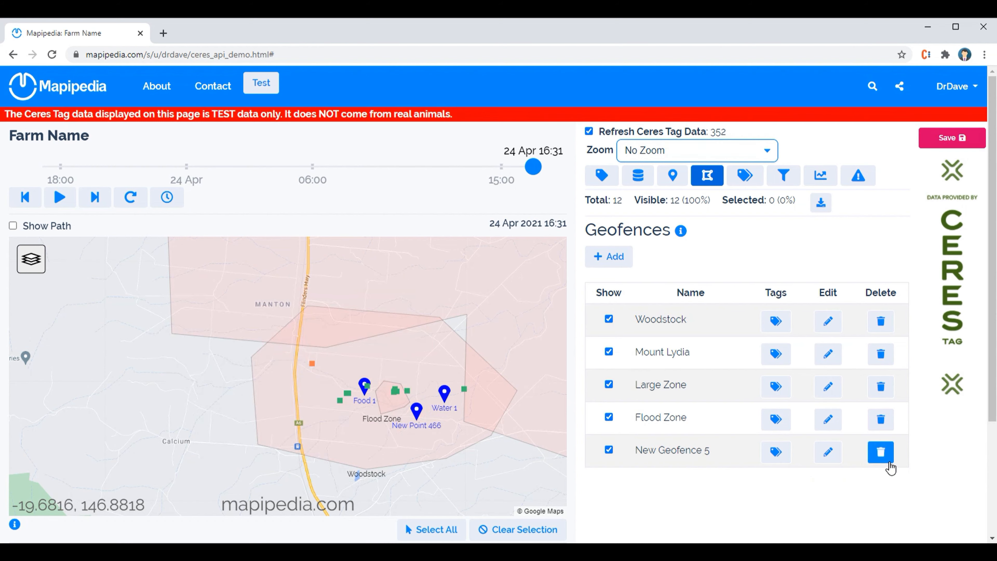
pyautogui.click(940, 141)
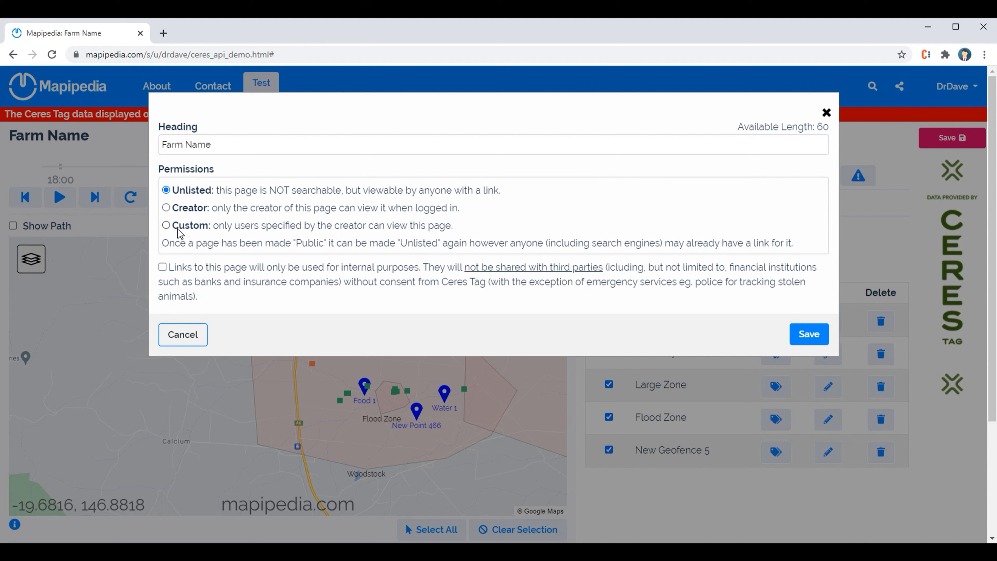
pyautogui.click(163, 268)
pyautogui.click(812, 337)
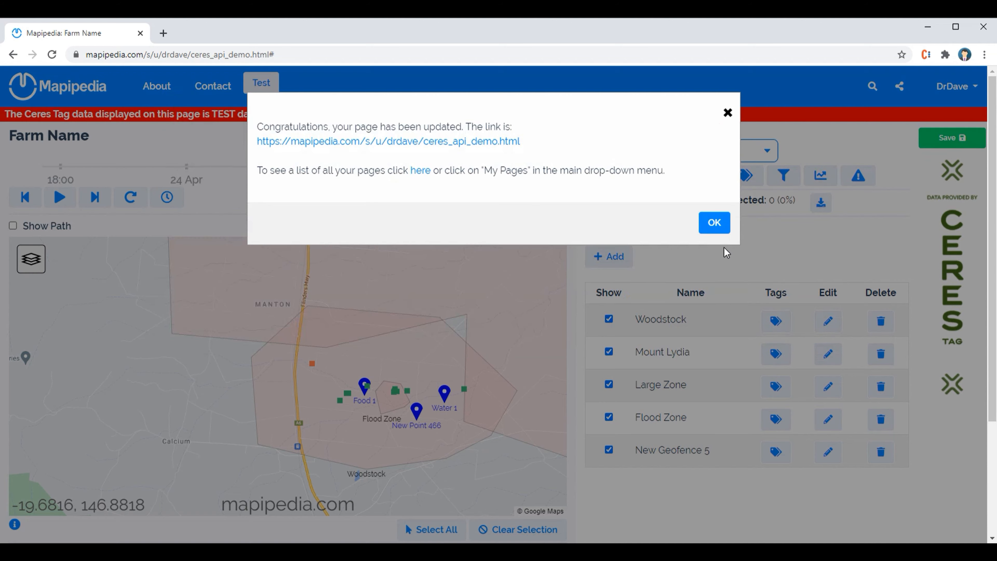
# Dismiss the save confirmation and set the map zoom first to the New Geofence 5 geofence and finally to Woodstock
pyautogui.click(721, 230)
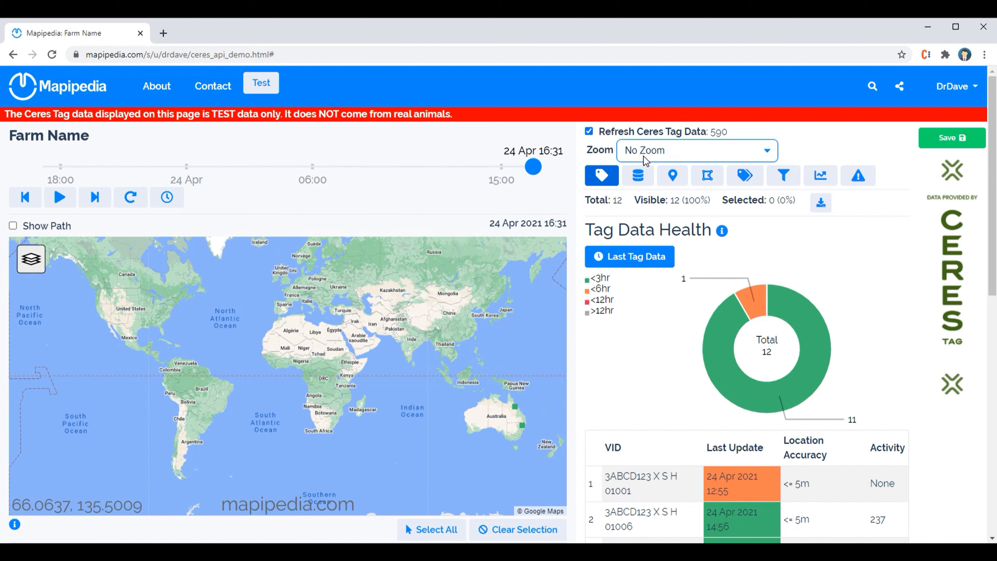
pyautogui.click(678, 157)
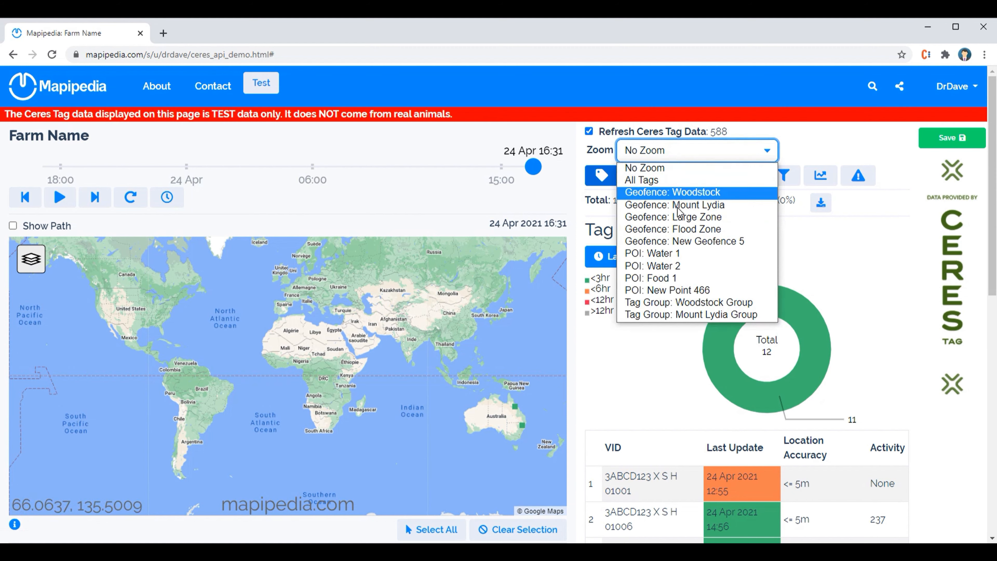
pyautogui.click(685, 241)
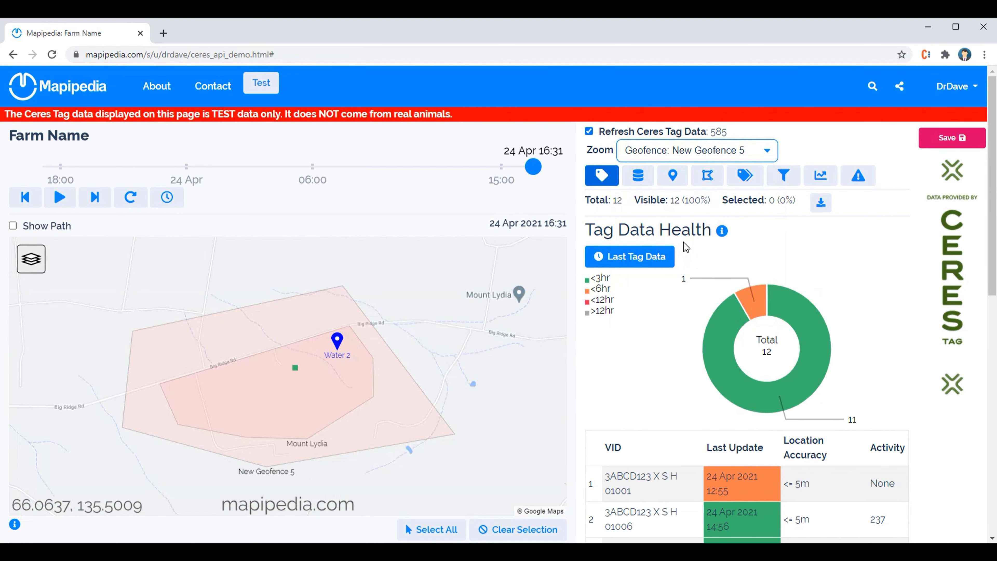
pyautogui.click(696, 154)
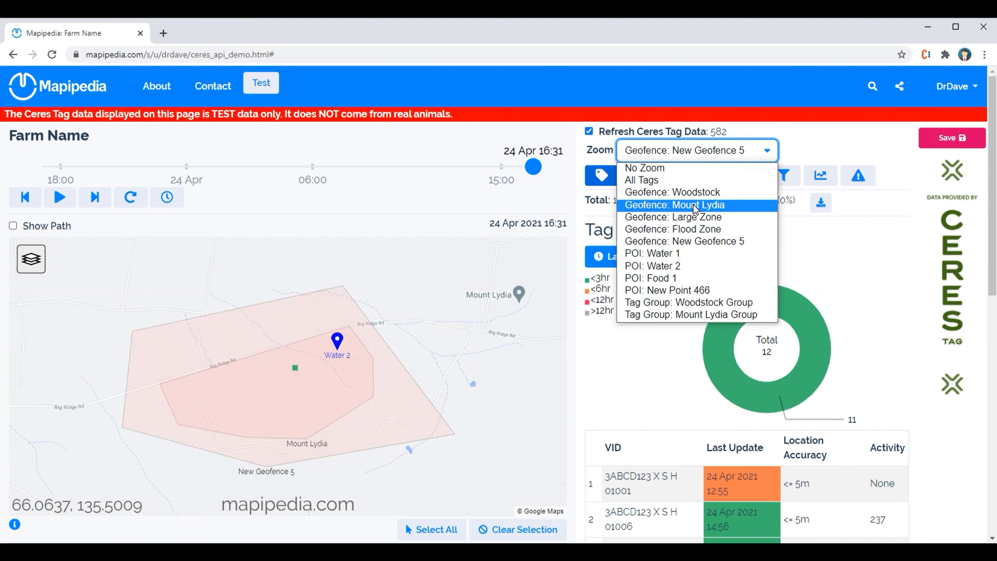
pyautogui.click(695, 191)
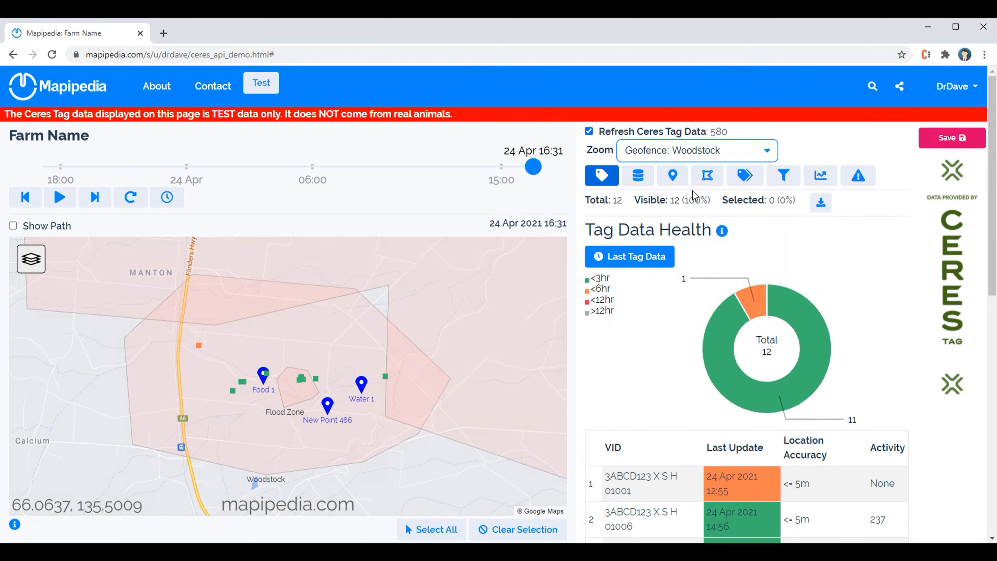
# Save the Farm Name page with the Woodstock zoom and Unlisted permissions, accepting the internal-use-only condition and closing the confirmation
pyautogui.click(949, 137)
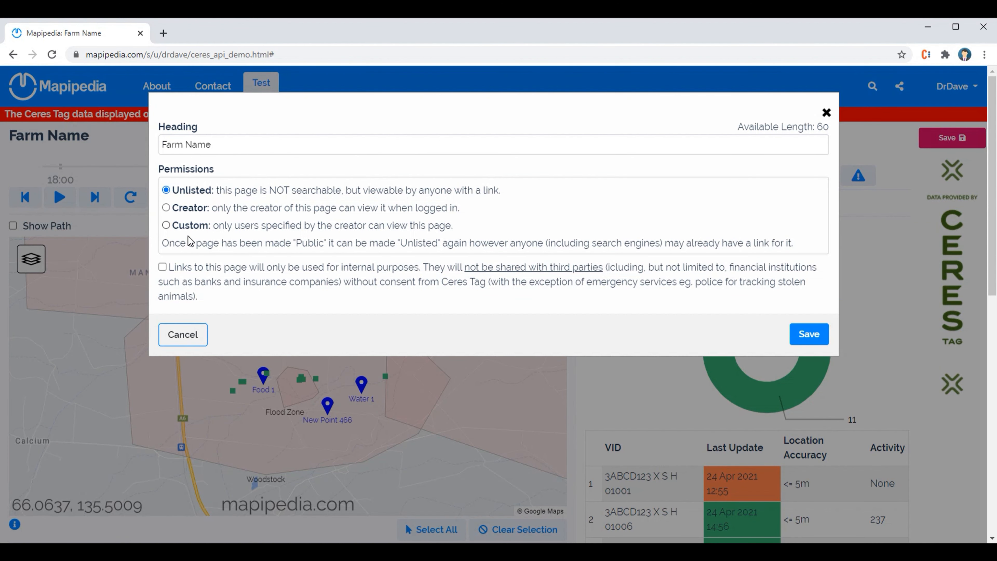
pyautogui.click(162, 267)
pyautogui.click(812, 335)
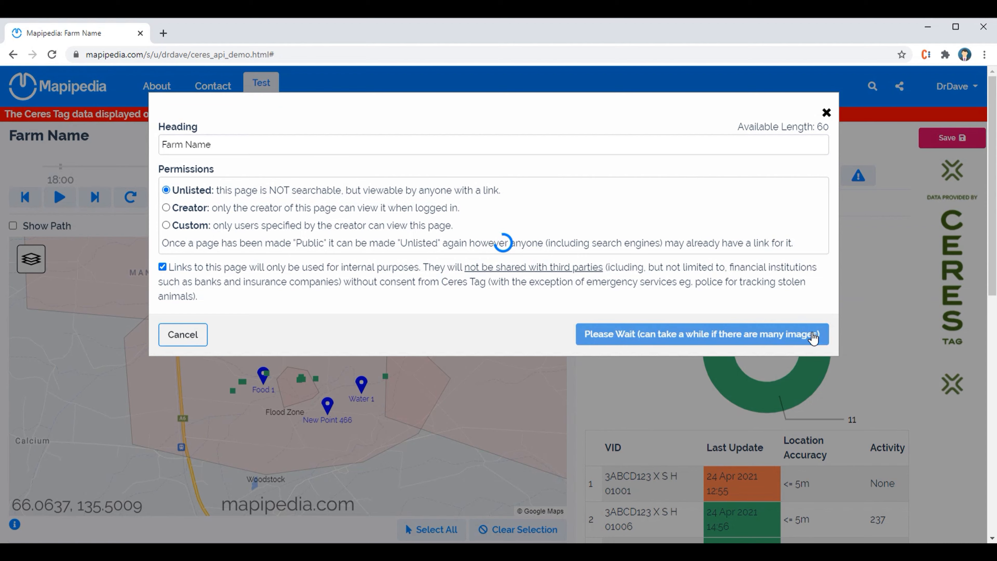
pyautogui.click(720, 230)
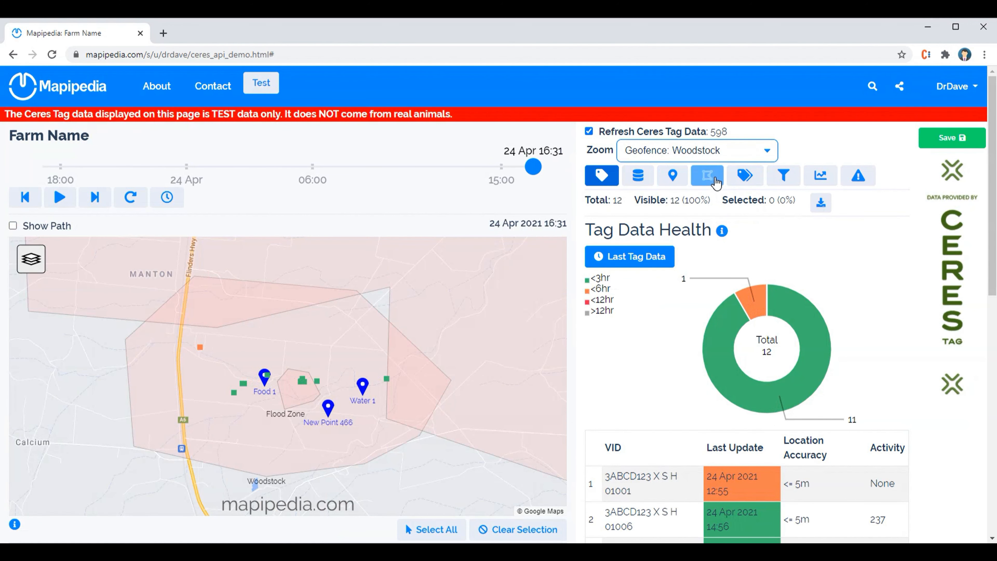
pyautogui.click(695, 151)
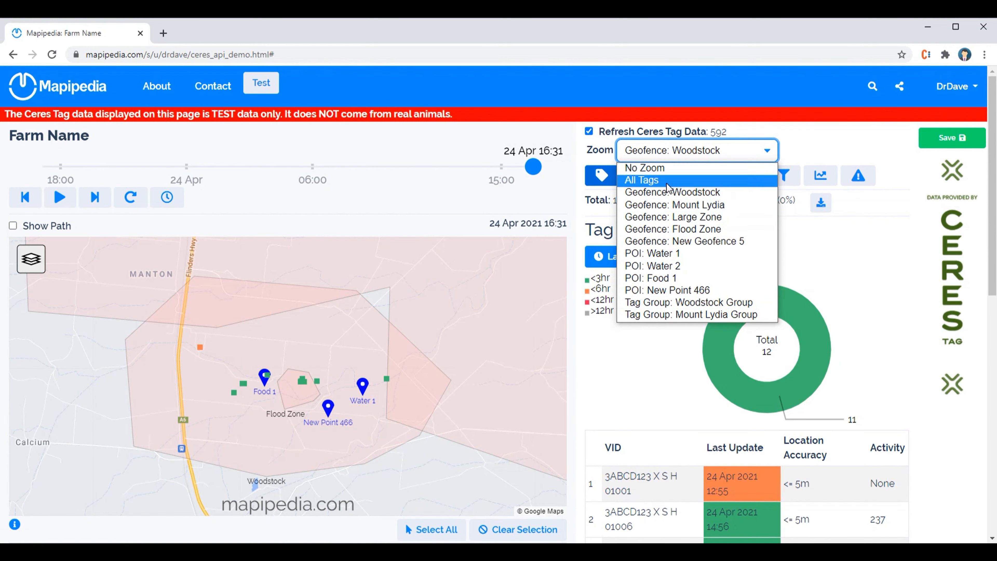
pyautogui.click(680, 150)
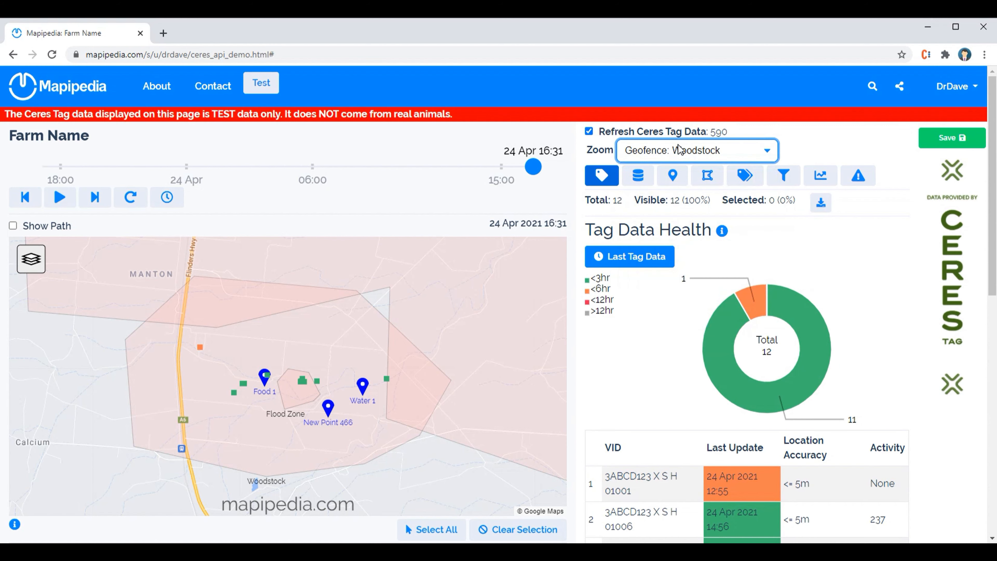